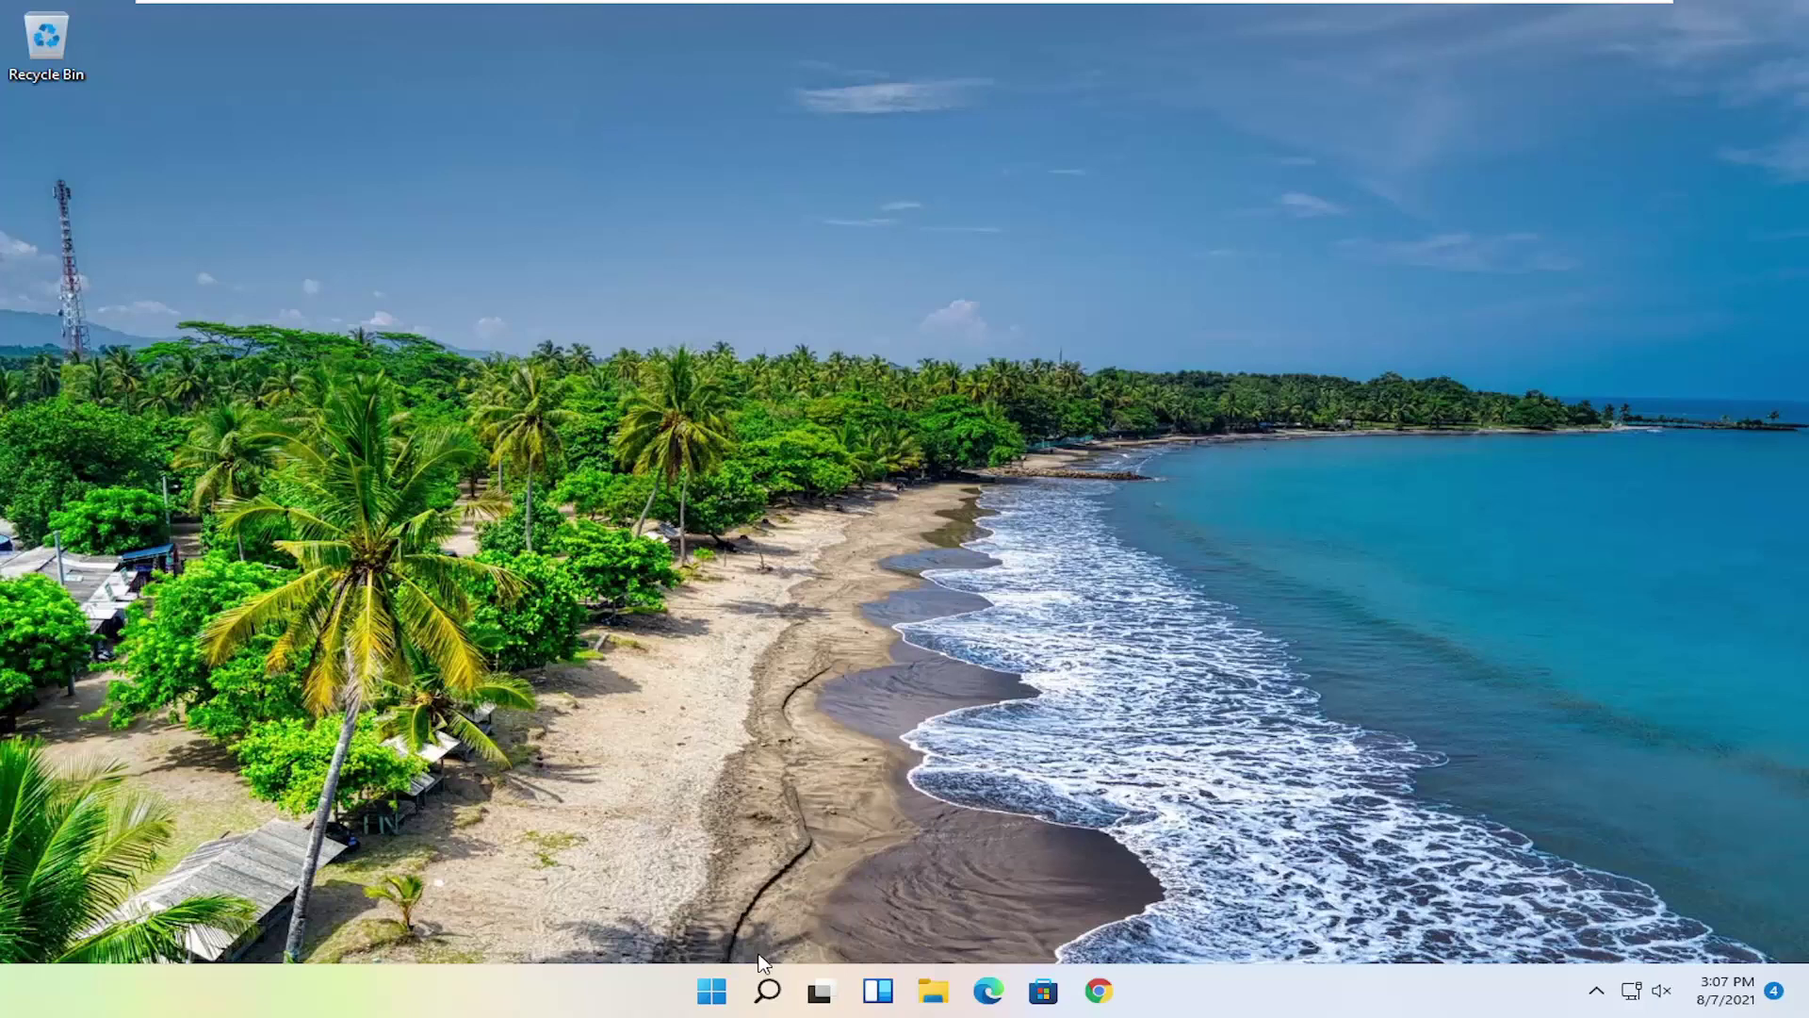
Search for regedit and launch Registry Editor as administrator.
{"action": "left_click", "coordinate": [768, 990]}
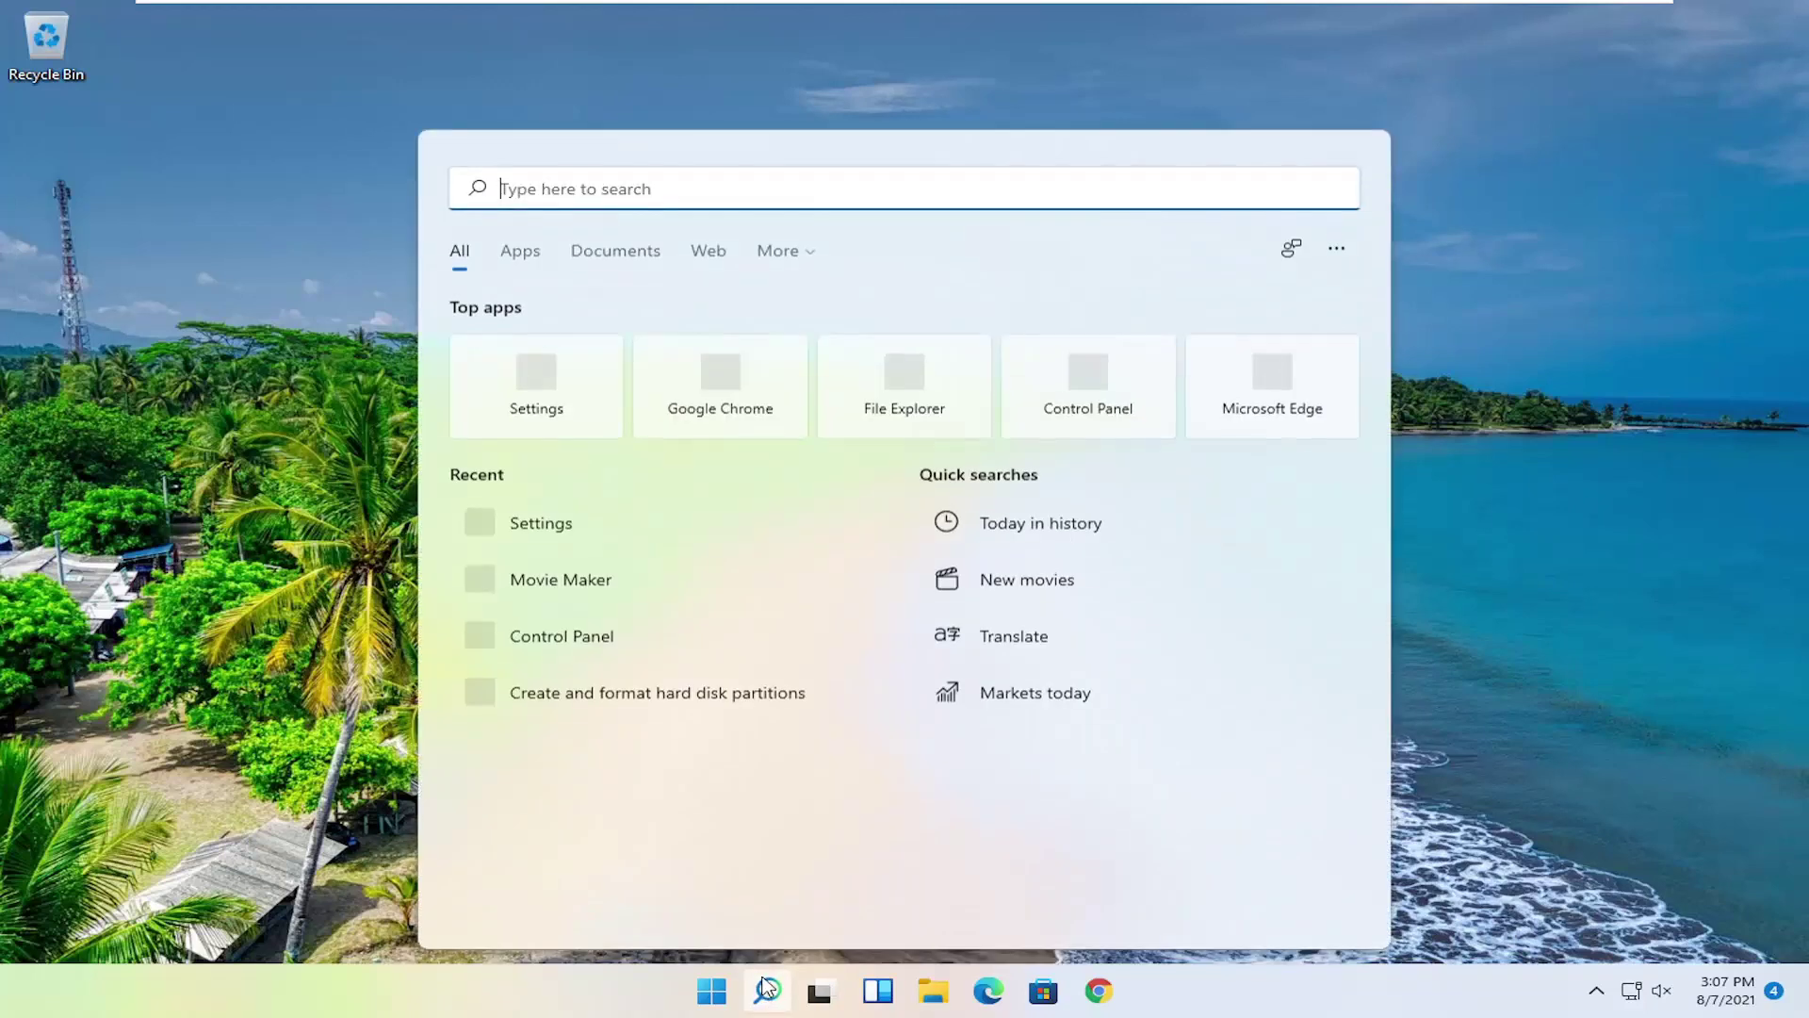
{"action": "type", "text": "regedit"}
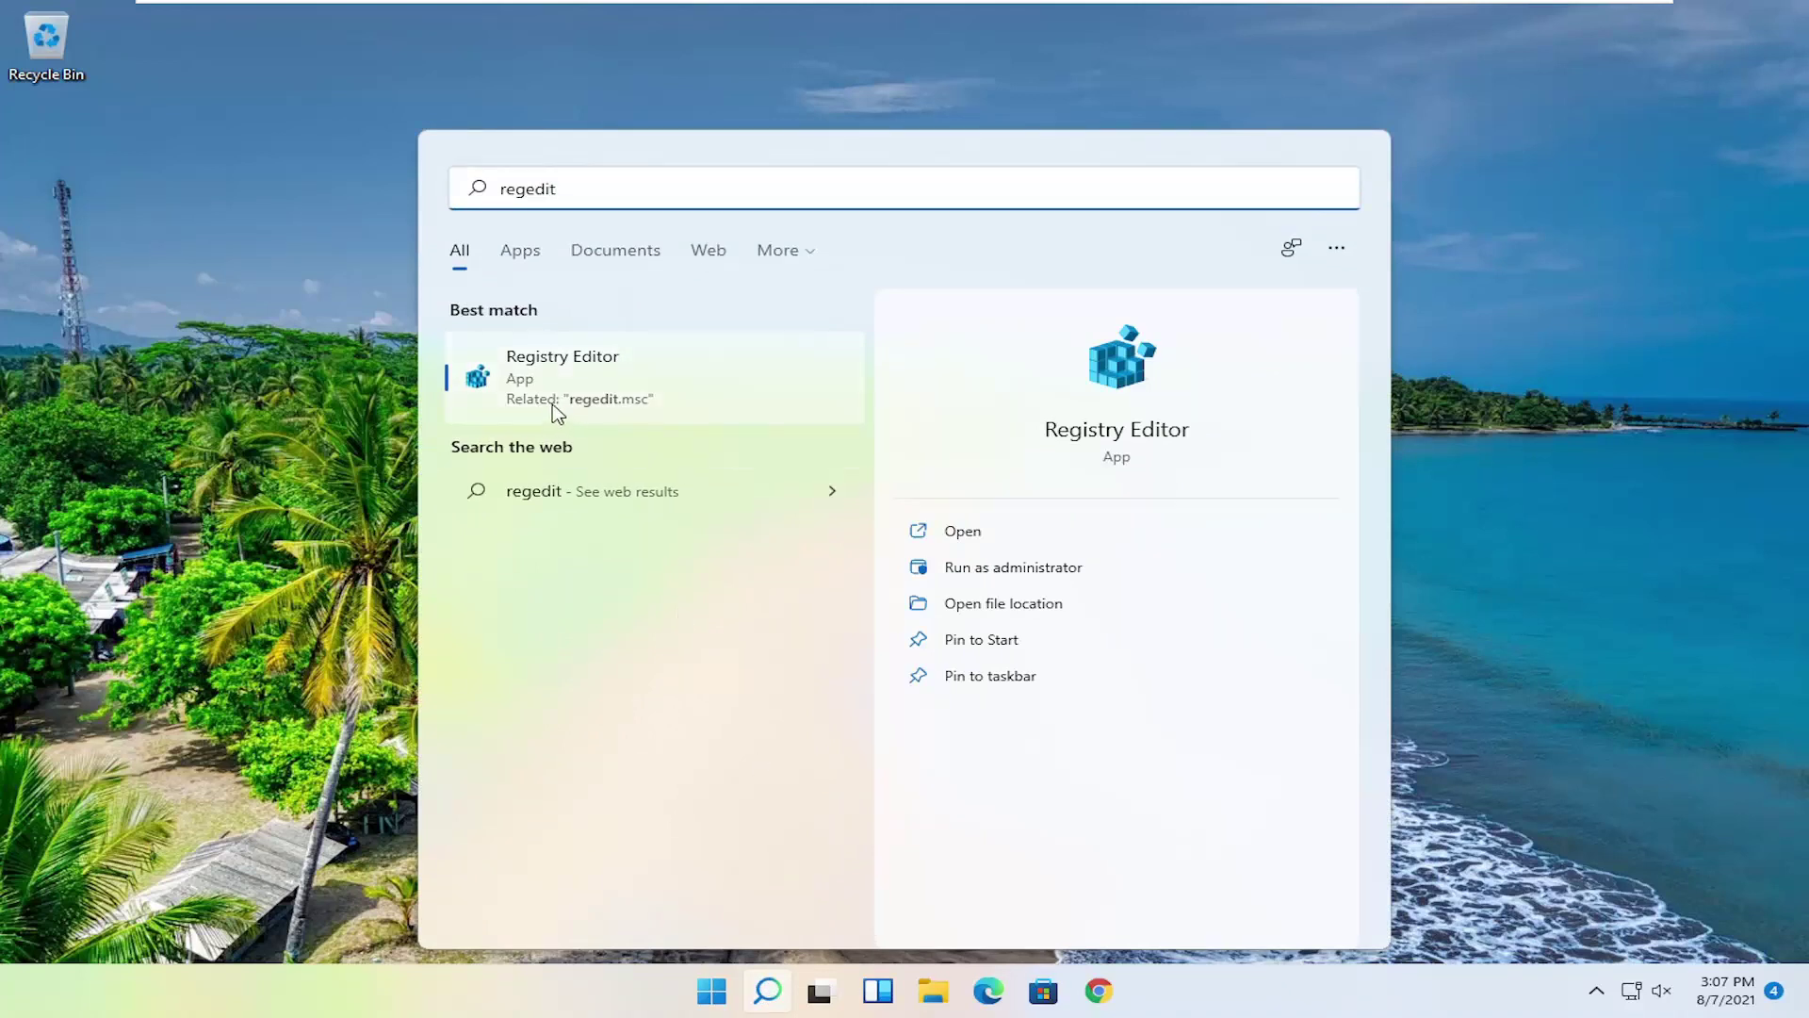
{"action": "right_click", "coordinate": [551, 375]}
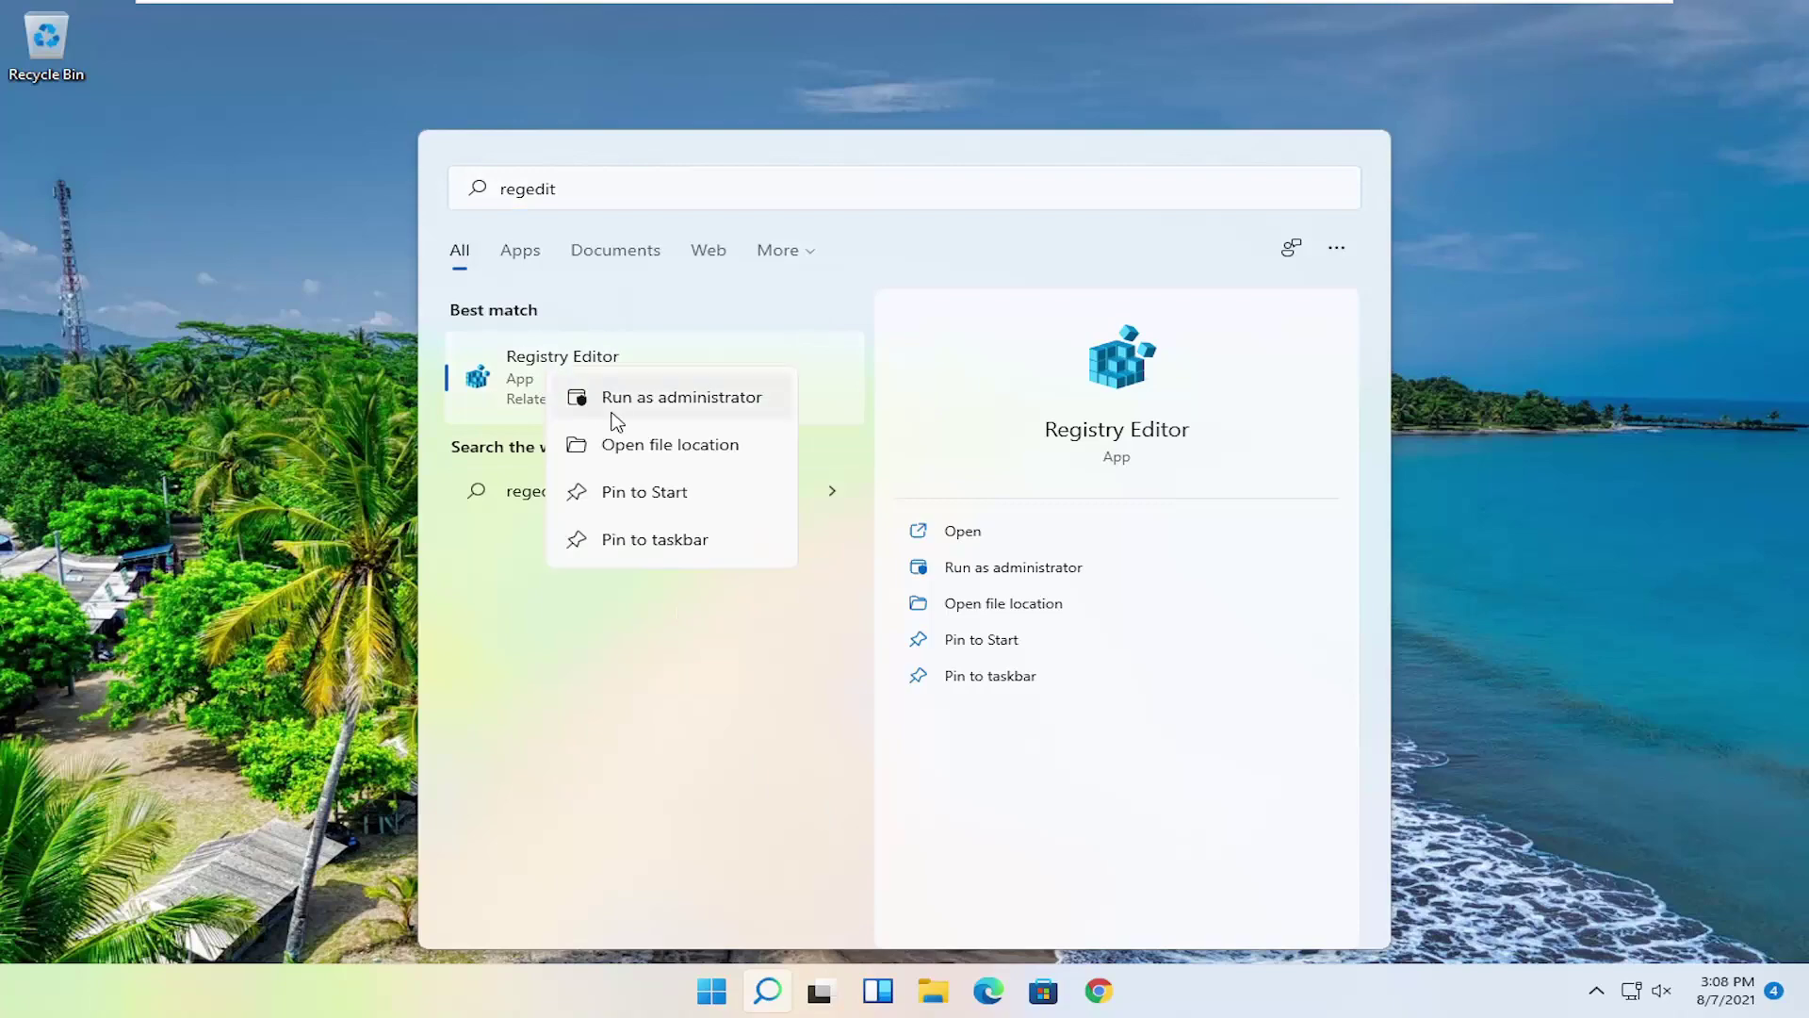
{"action": "left_click", "coordinate": [730, 420]}
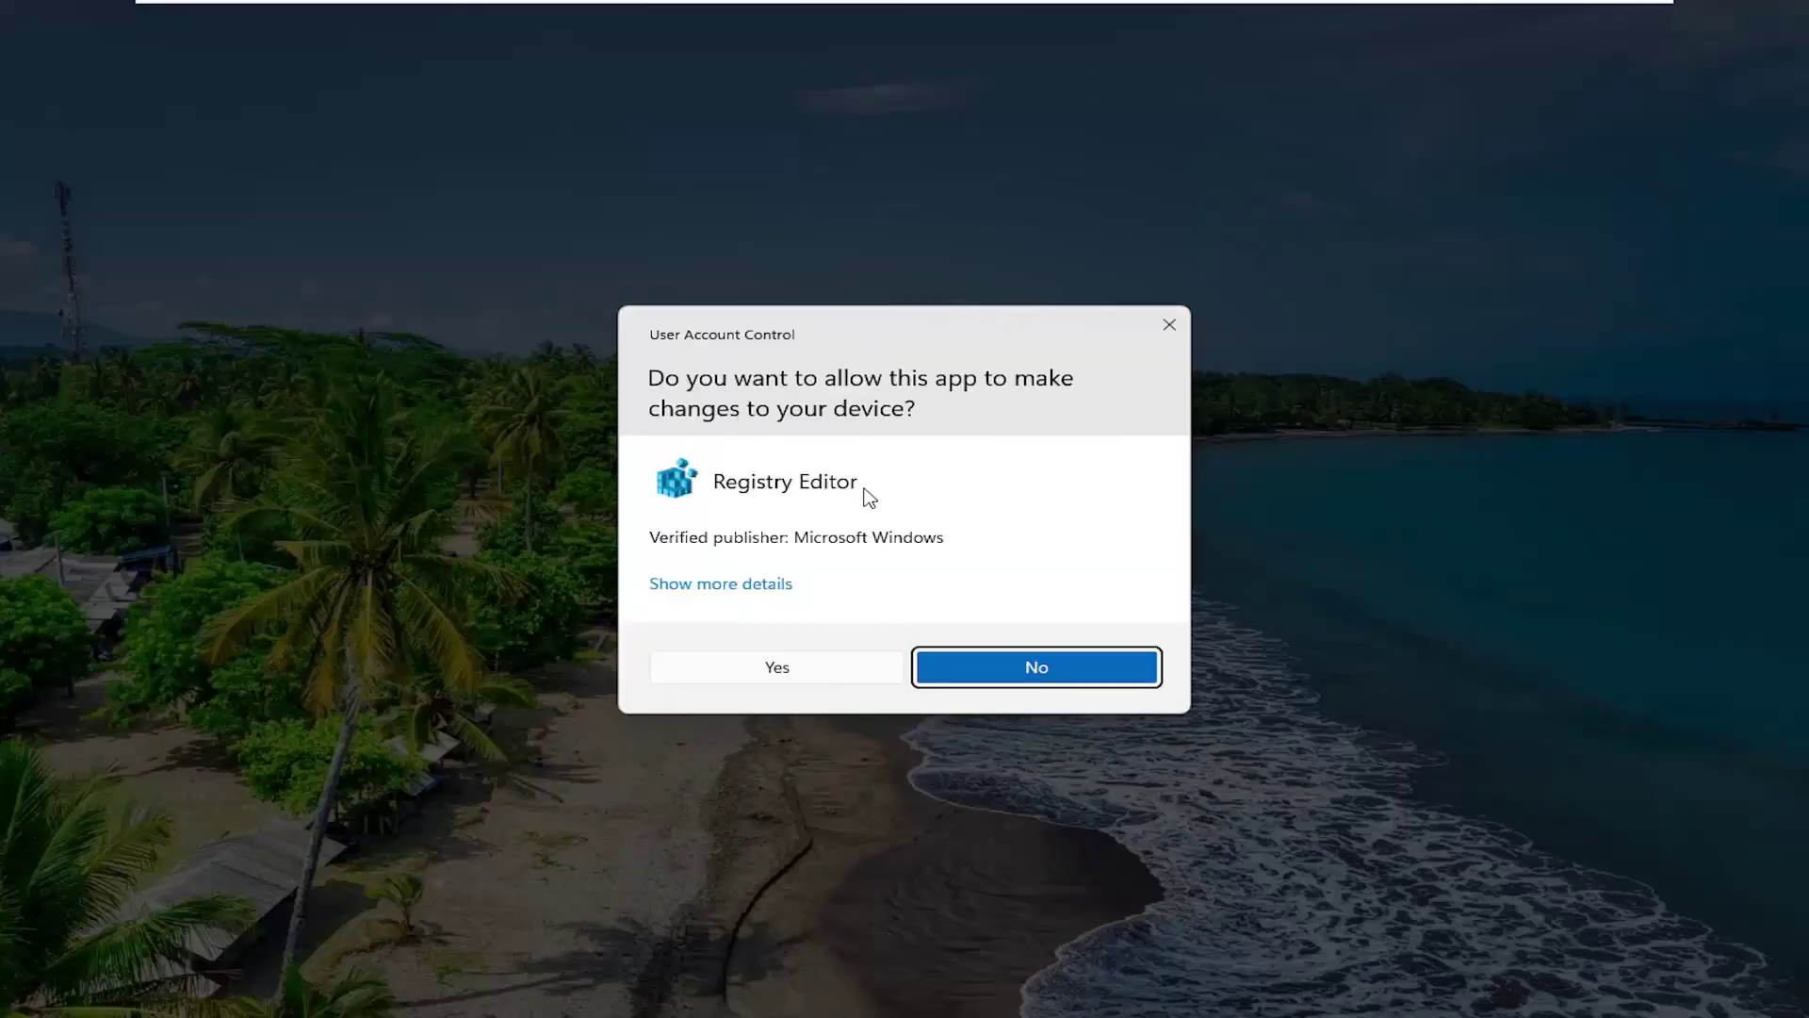
Allow Registry Editor through UAC and collapse the tree to the Computer root.
{"action": "left_click", "coordinate": [742, 670]}
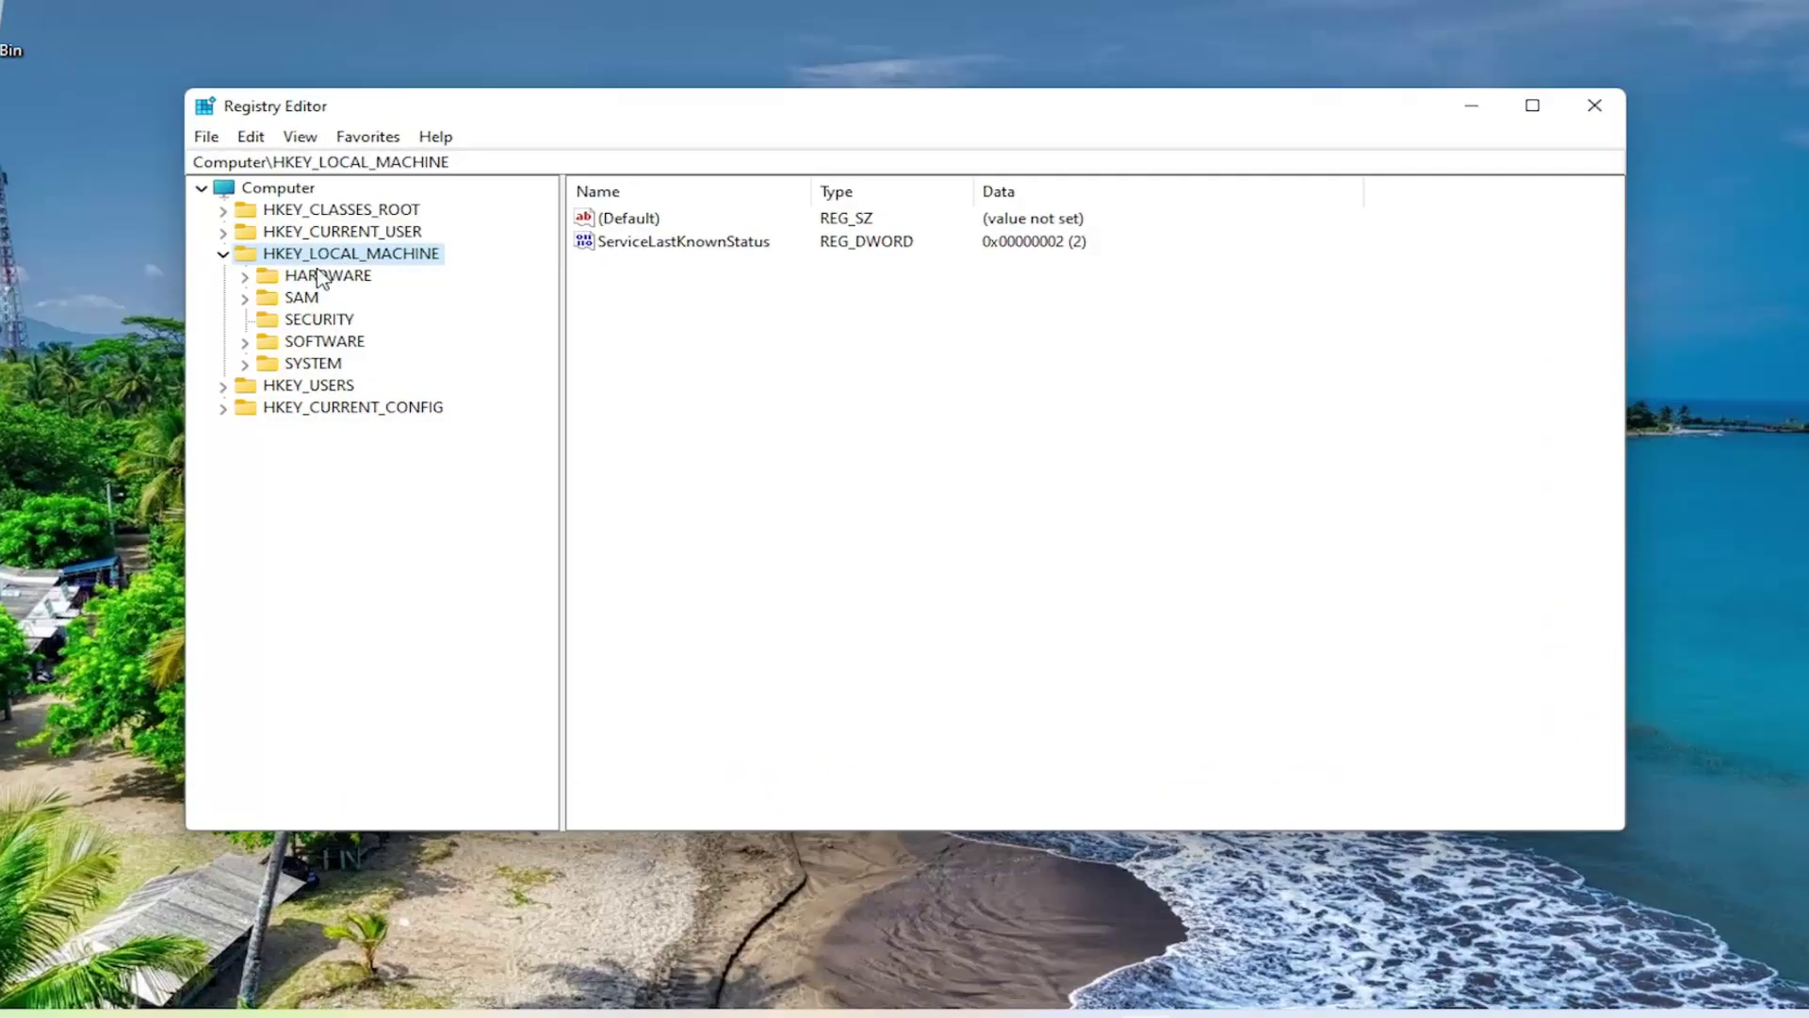
{"action": "left_click", "coordinate": [271, 263]}
{"action": "left_click", "coordinate": [311, 202]}
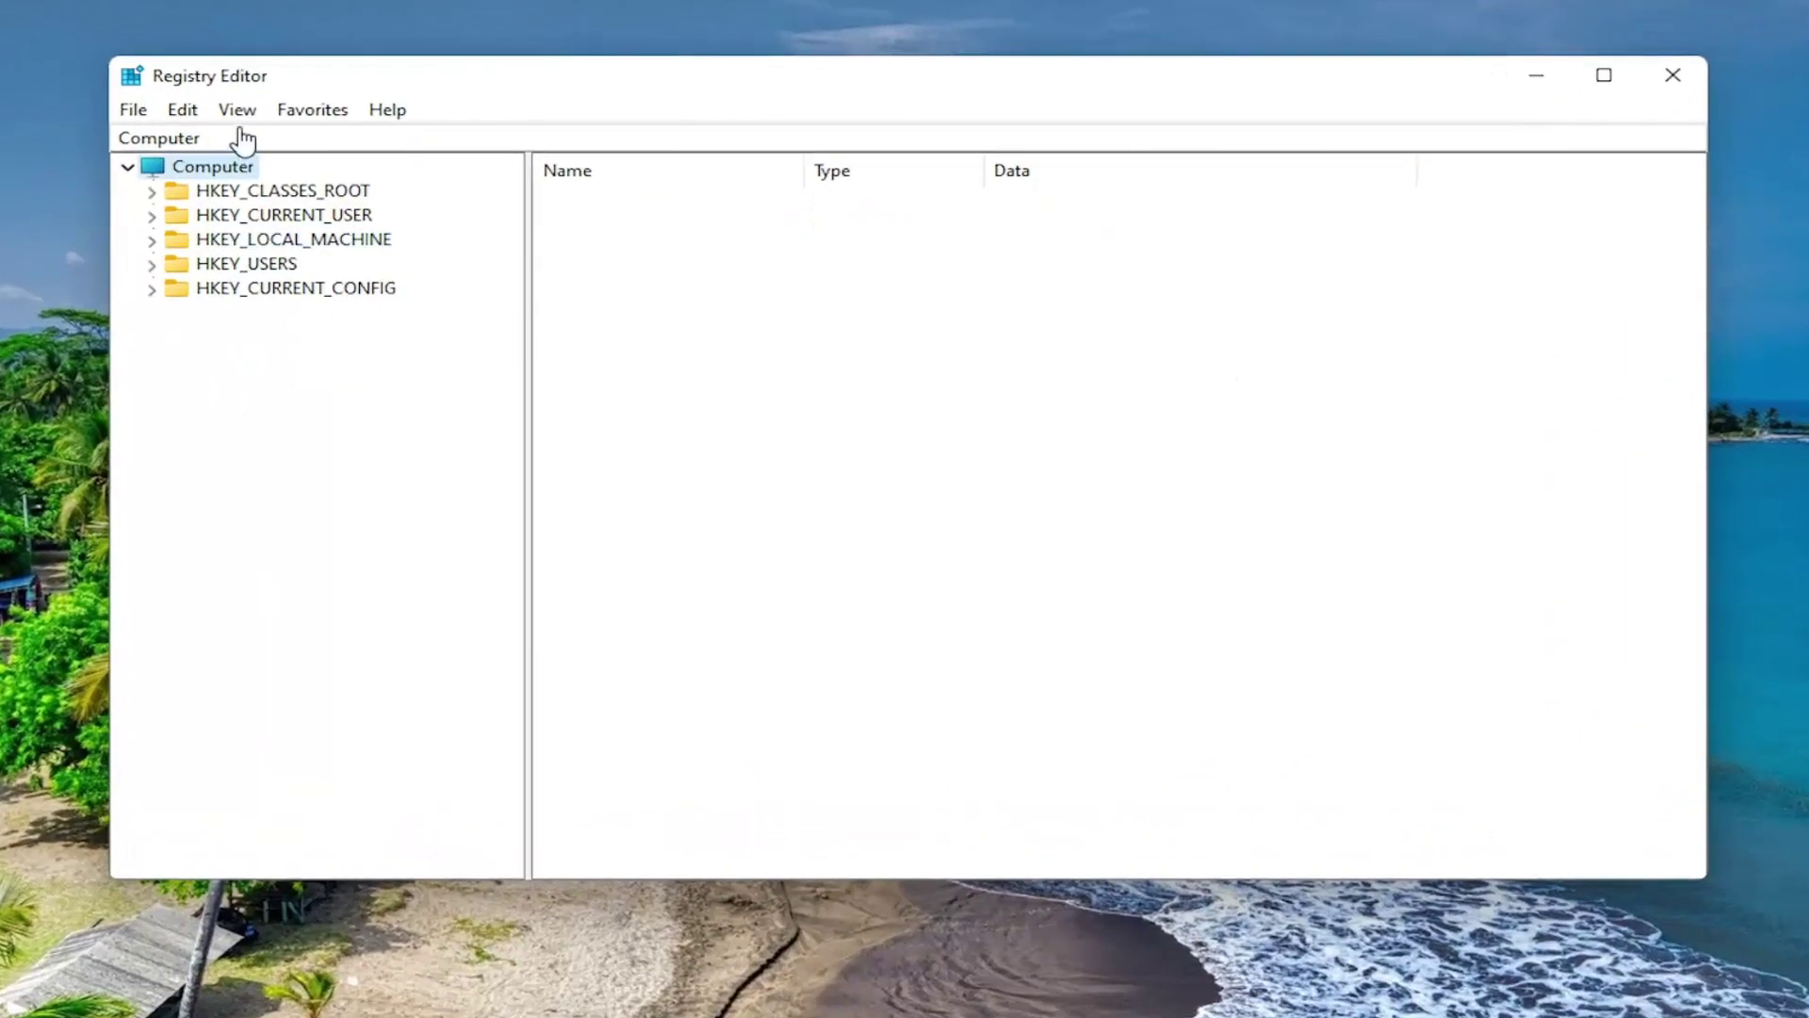
Open the registry Export and Import file dialogs from the File menu, closing each.
{"action": "left_click", "coordinate": [133, 110]}
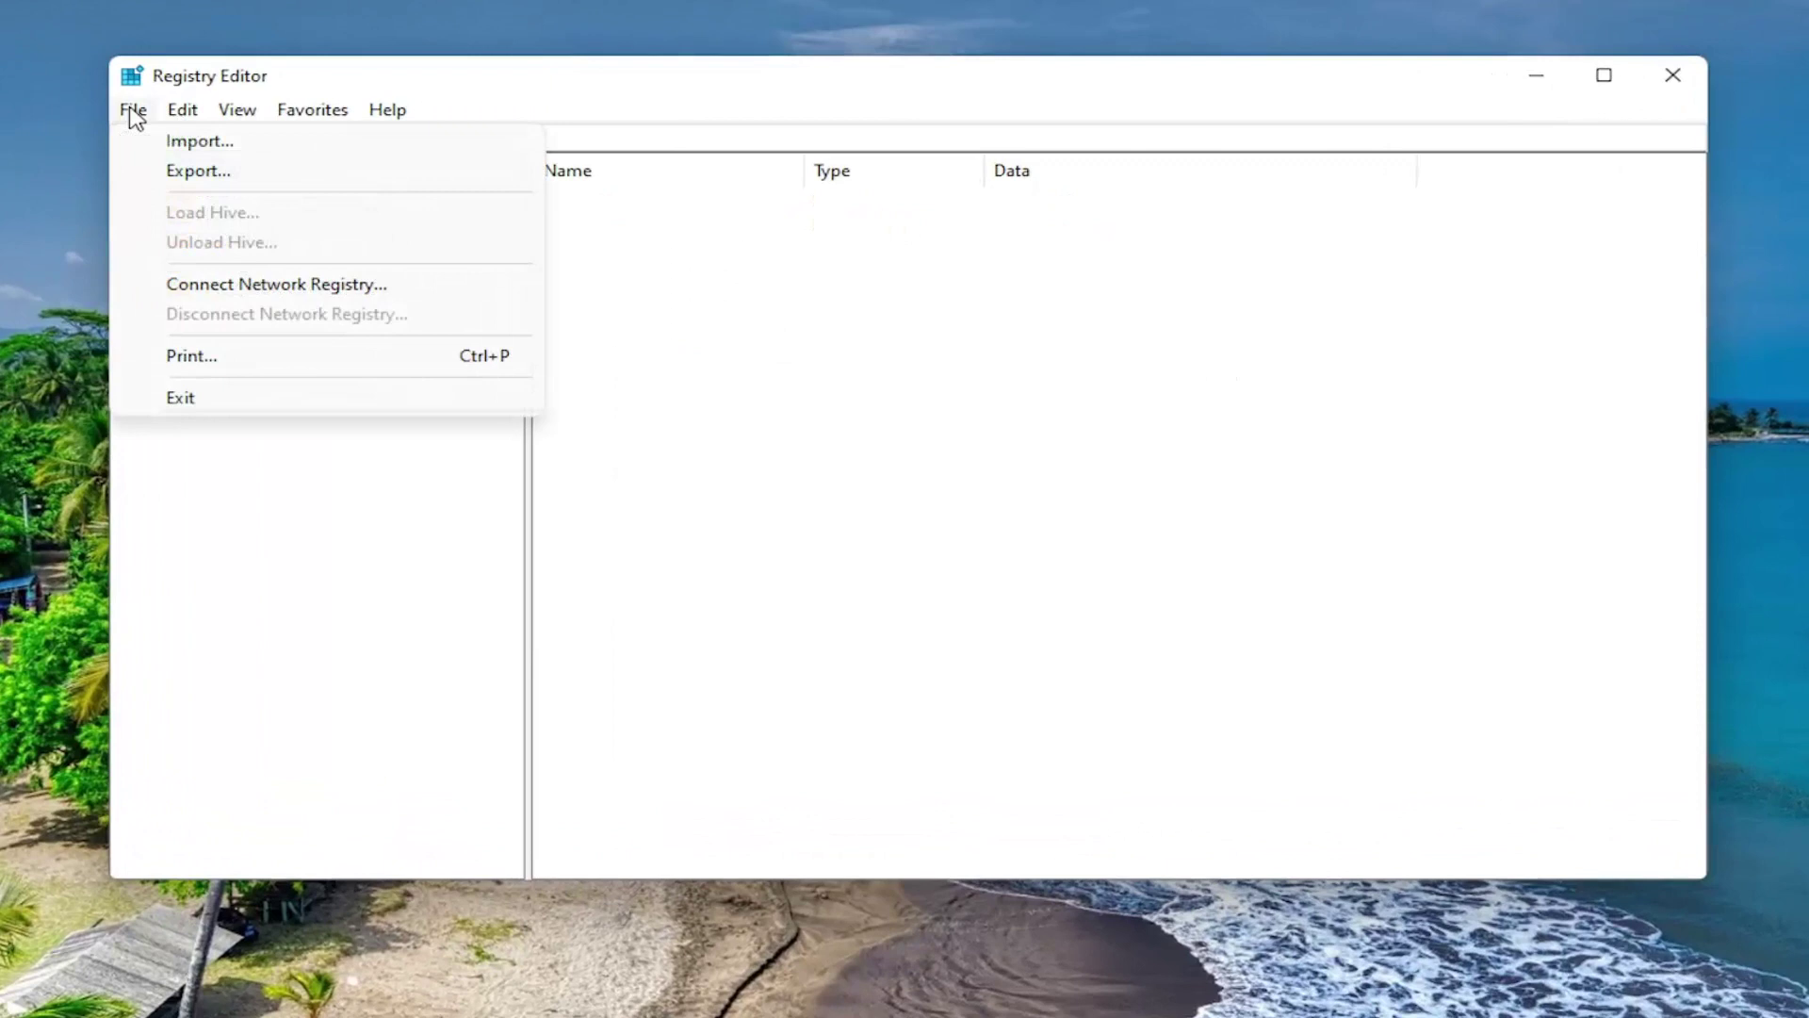
{"action": "left_click", "coordinate": [175, 172]}
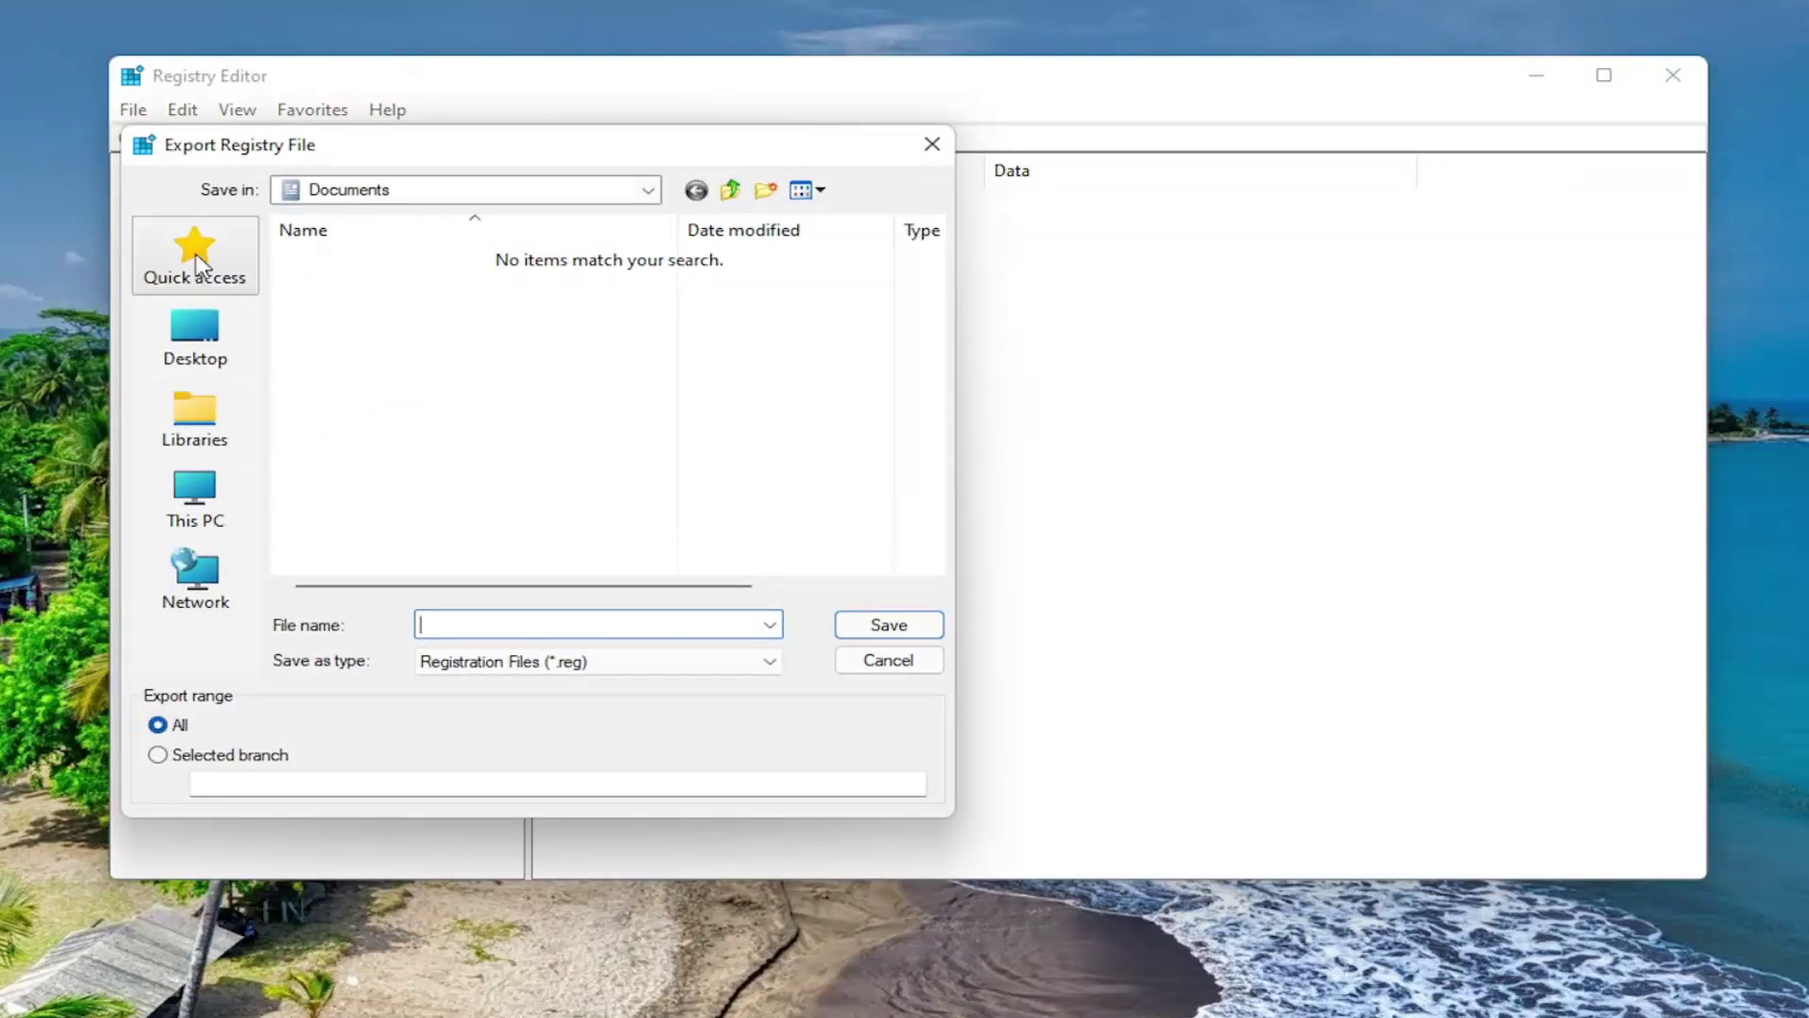
{"action": "left_click", "coordinate": [932, 145]}
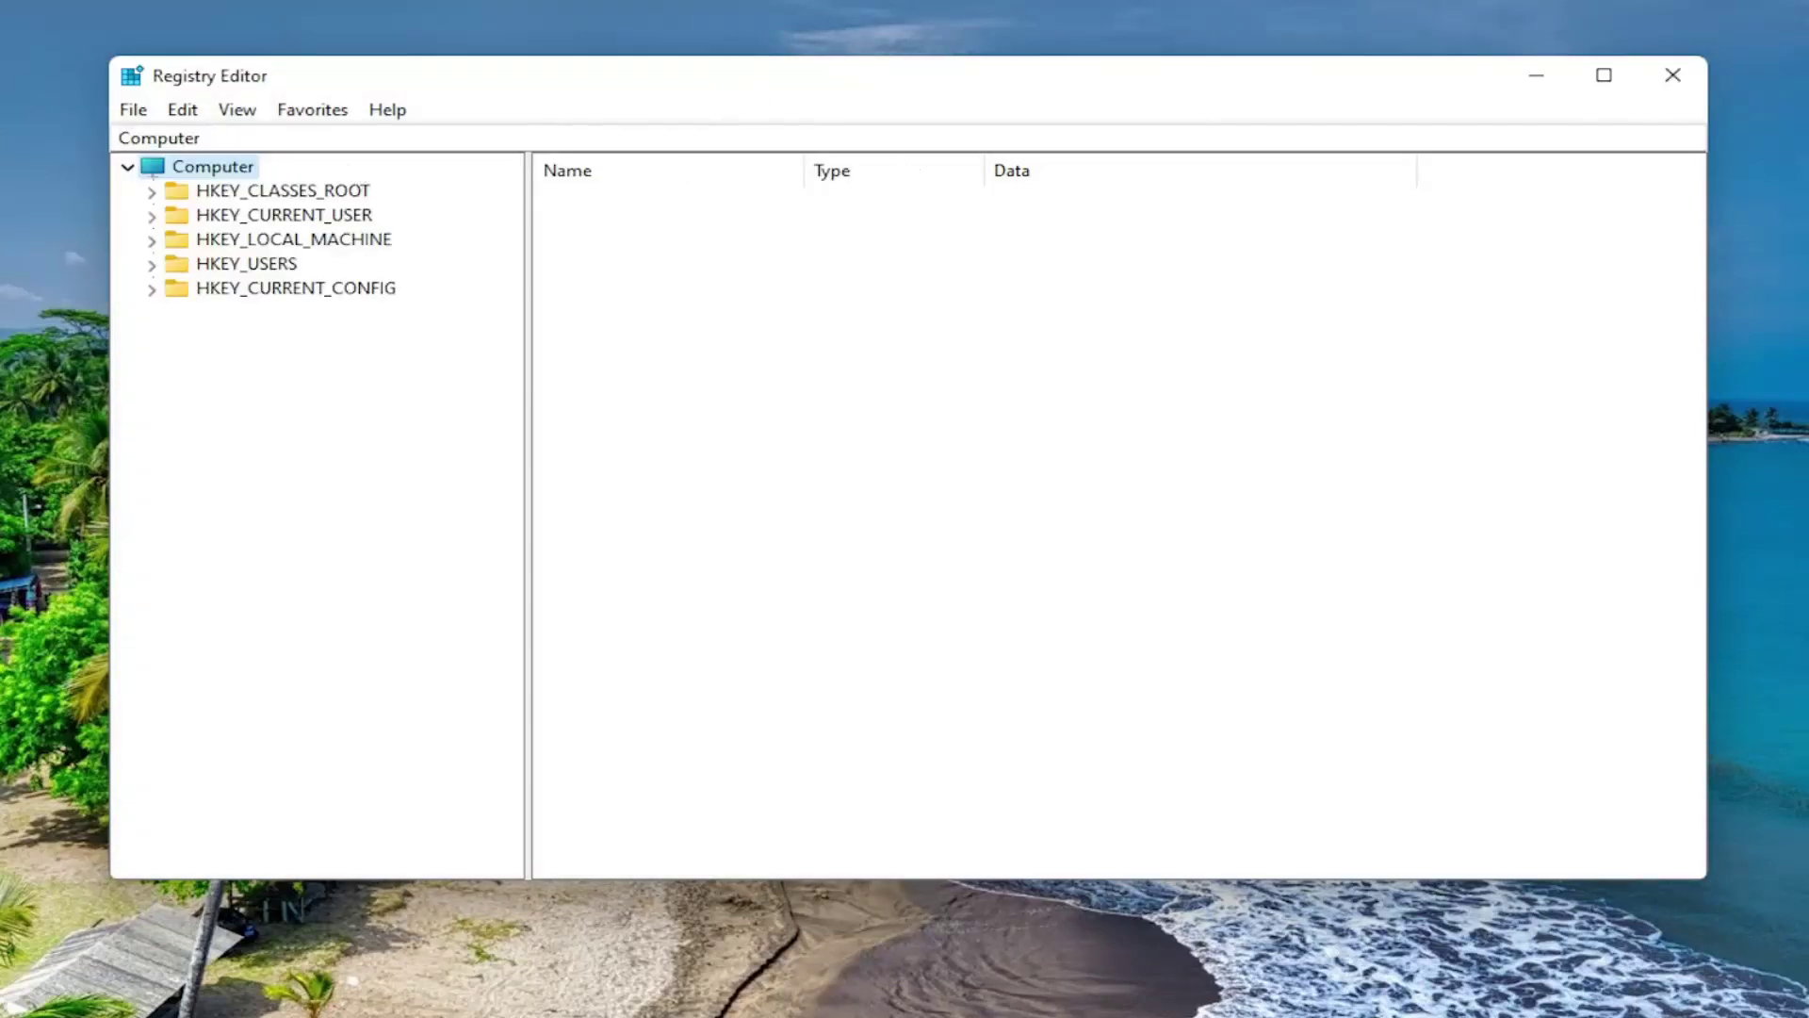
{"action": "left_click", "coordinate": [136, 112]}
{"action": "left_click", "coordinate": [202, 142]}
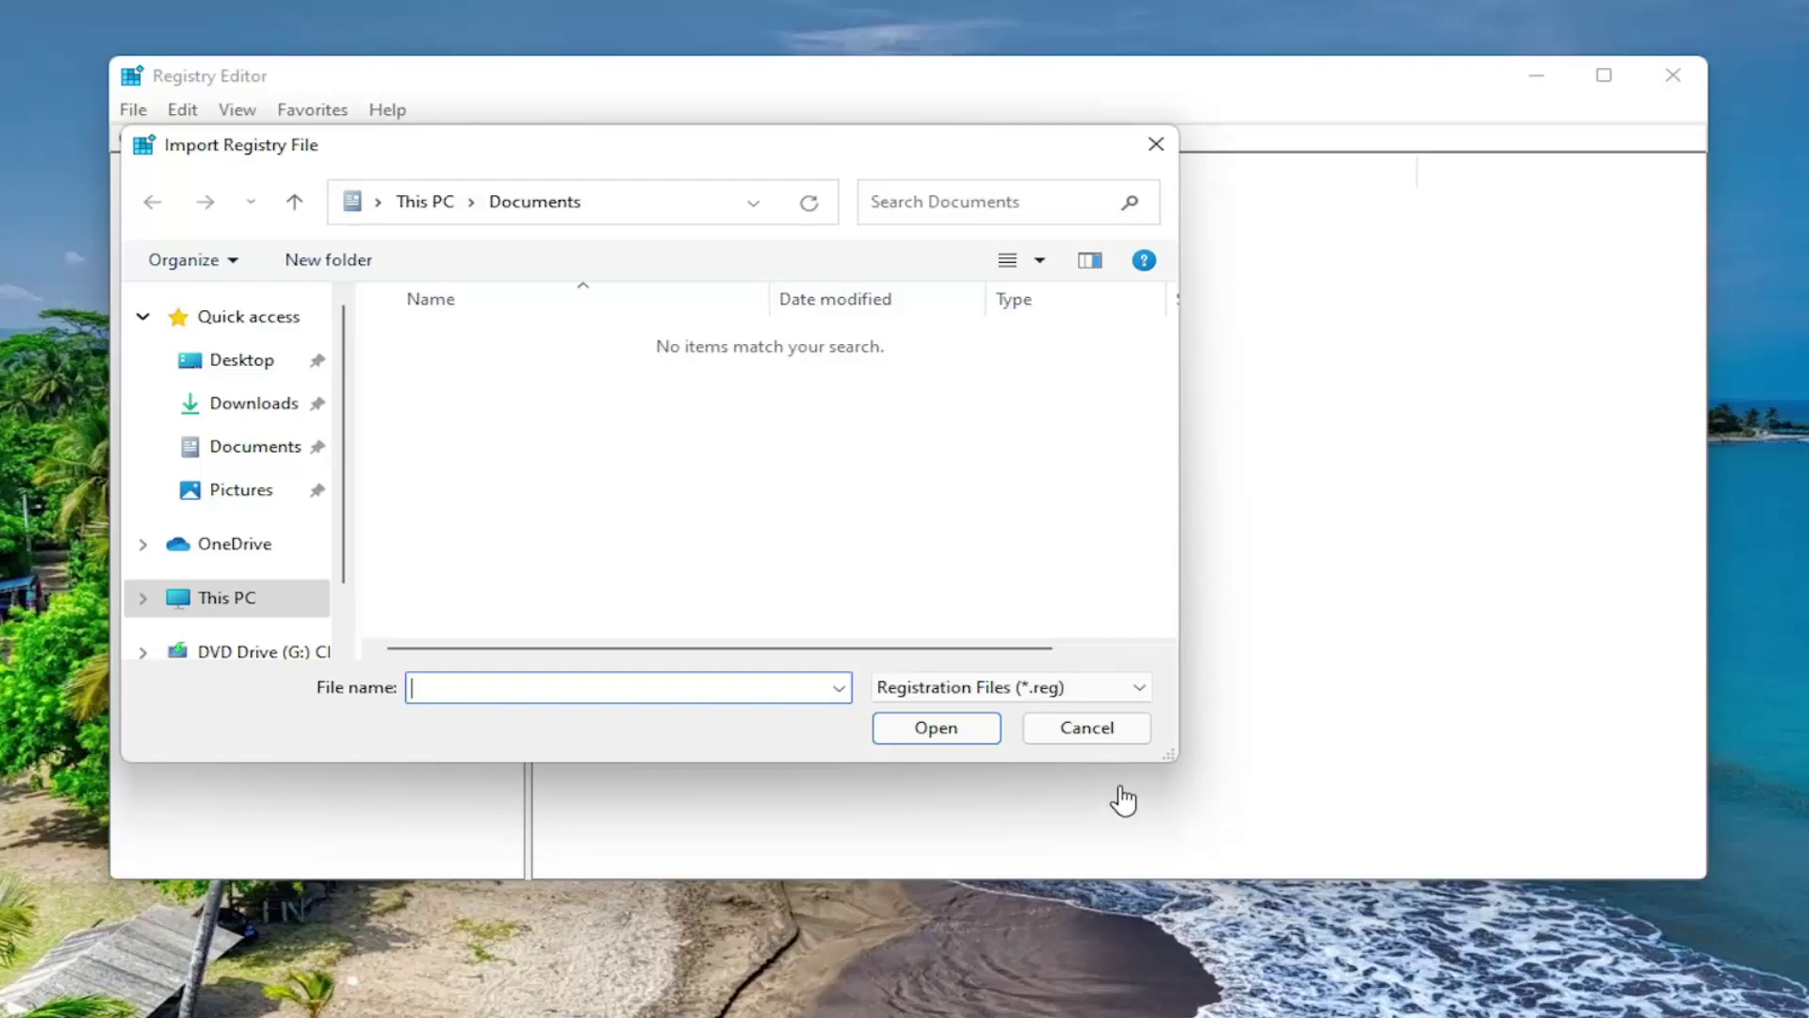
{"action": "left_click", "coordinate": [1098, 735]}
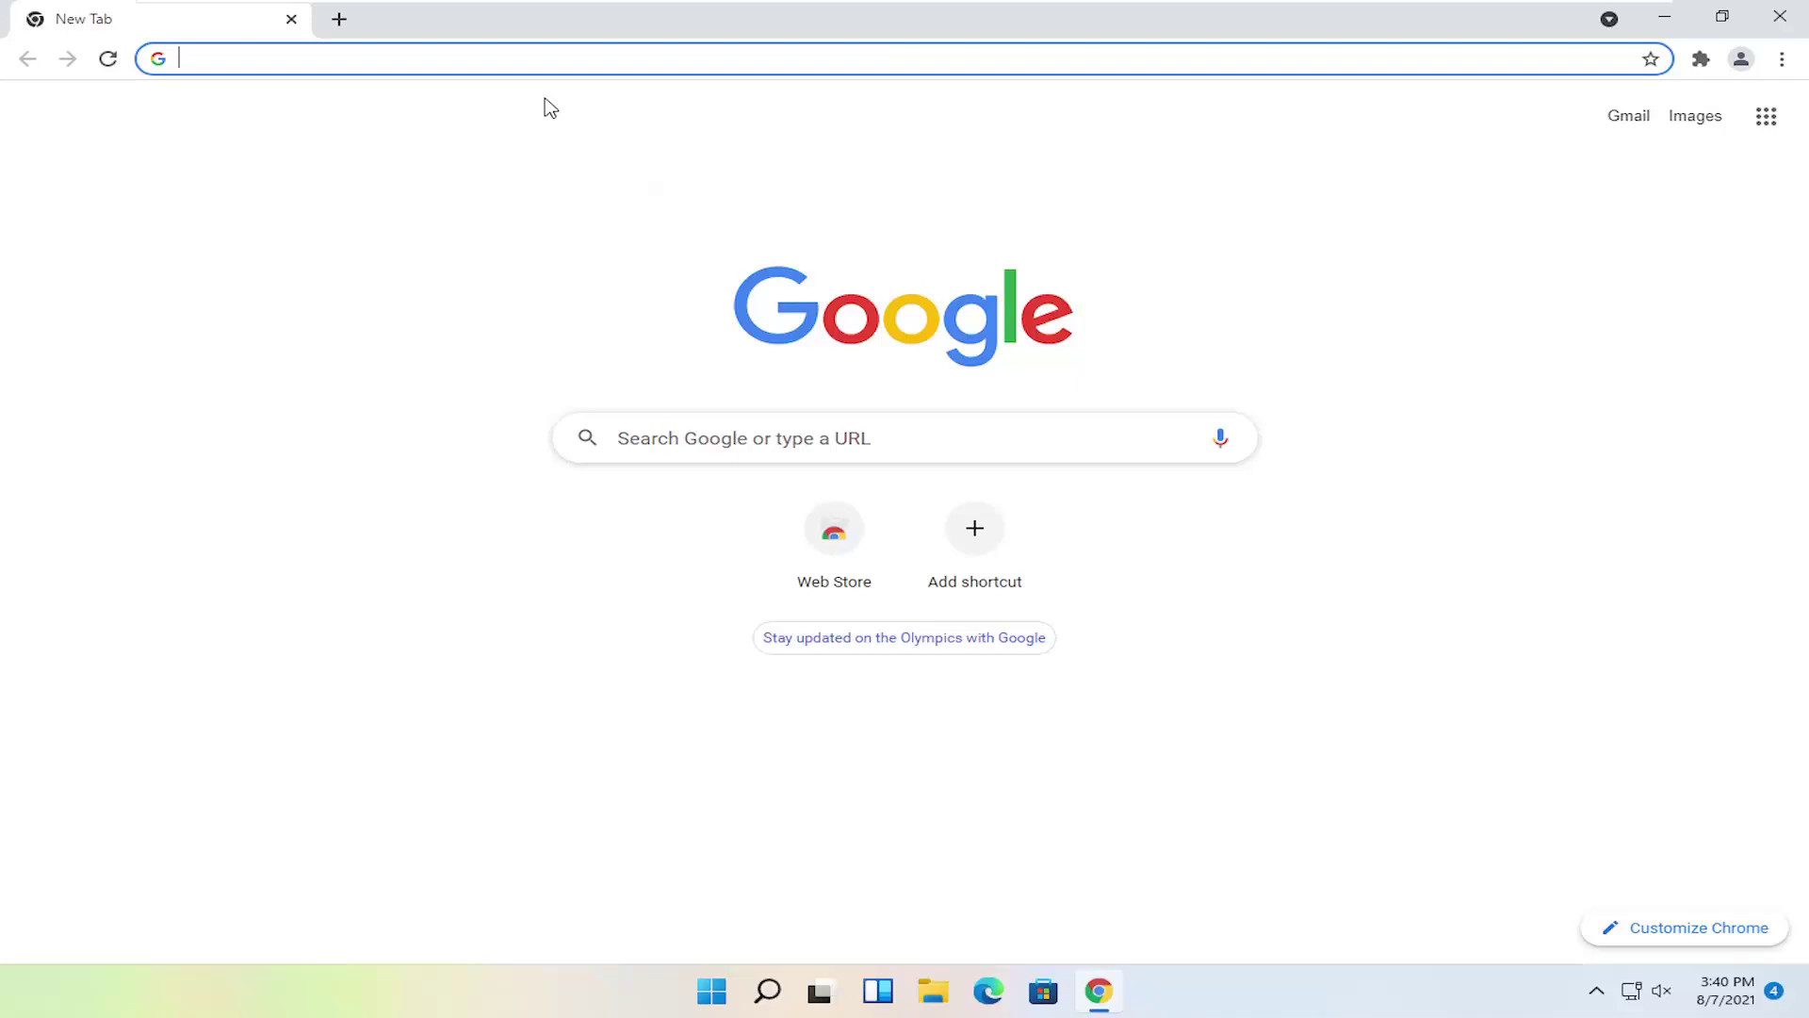
Search Google for 'regsofts registry repair' and download RegpairSetup.exe from RegSofts.com.
{"action": "type", "text": "reg"}
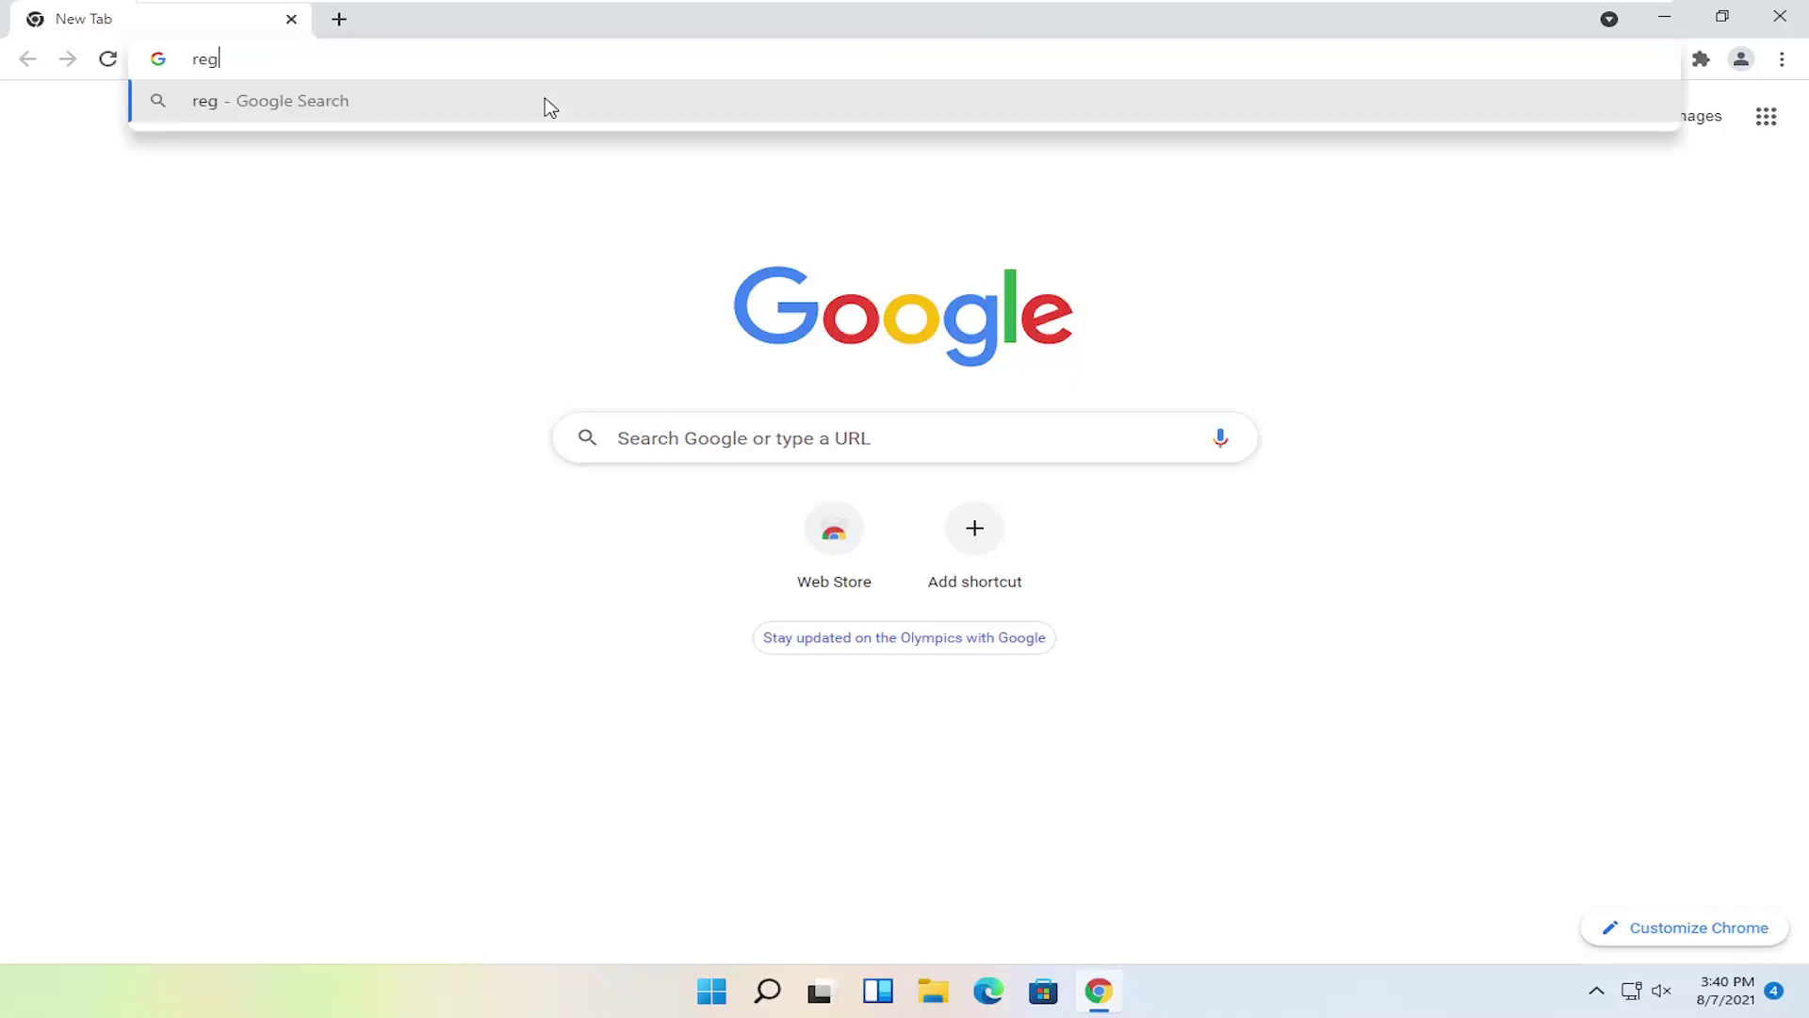
{"action": "type", "text": "softs regis"}
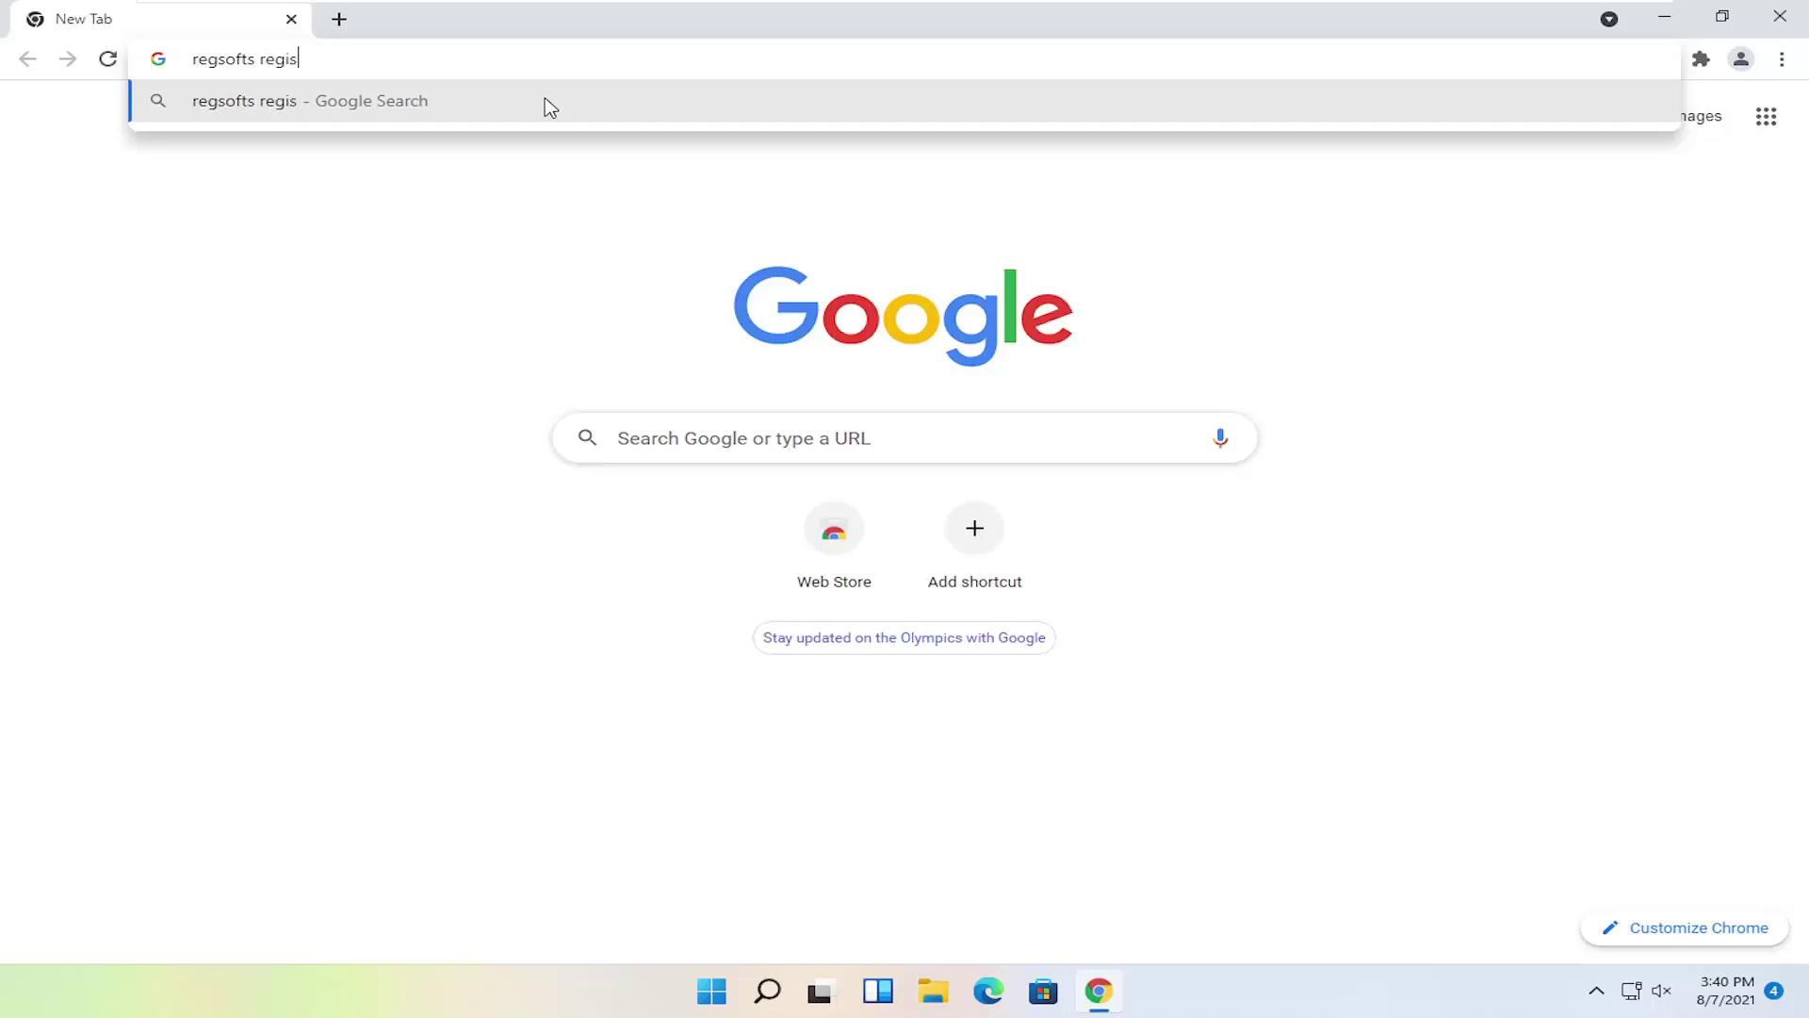
{"action": "type", "text": "try repair"}
{"action": "key", "text": "Return"}
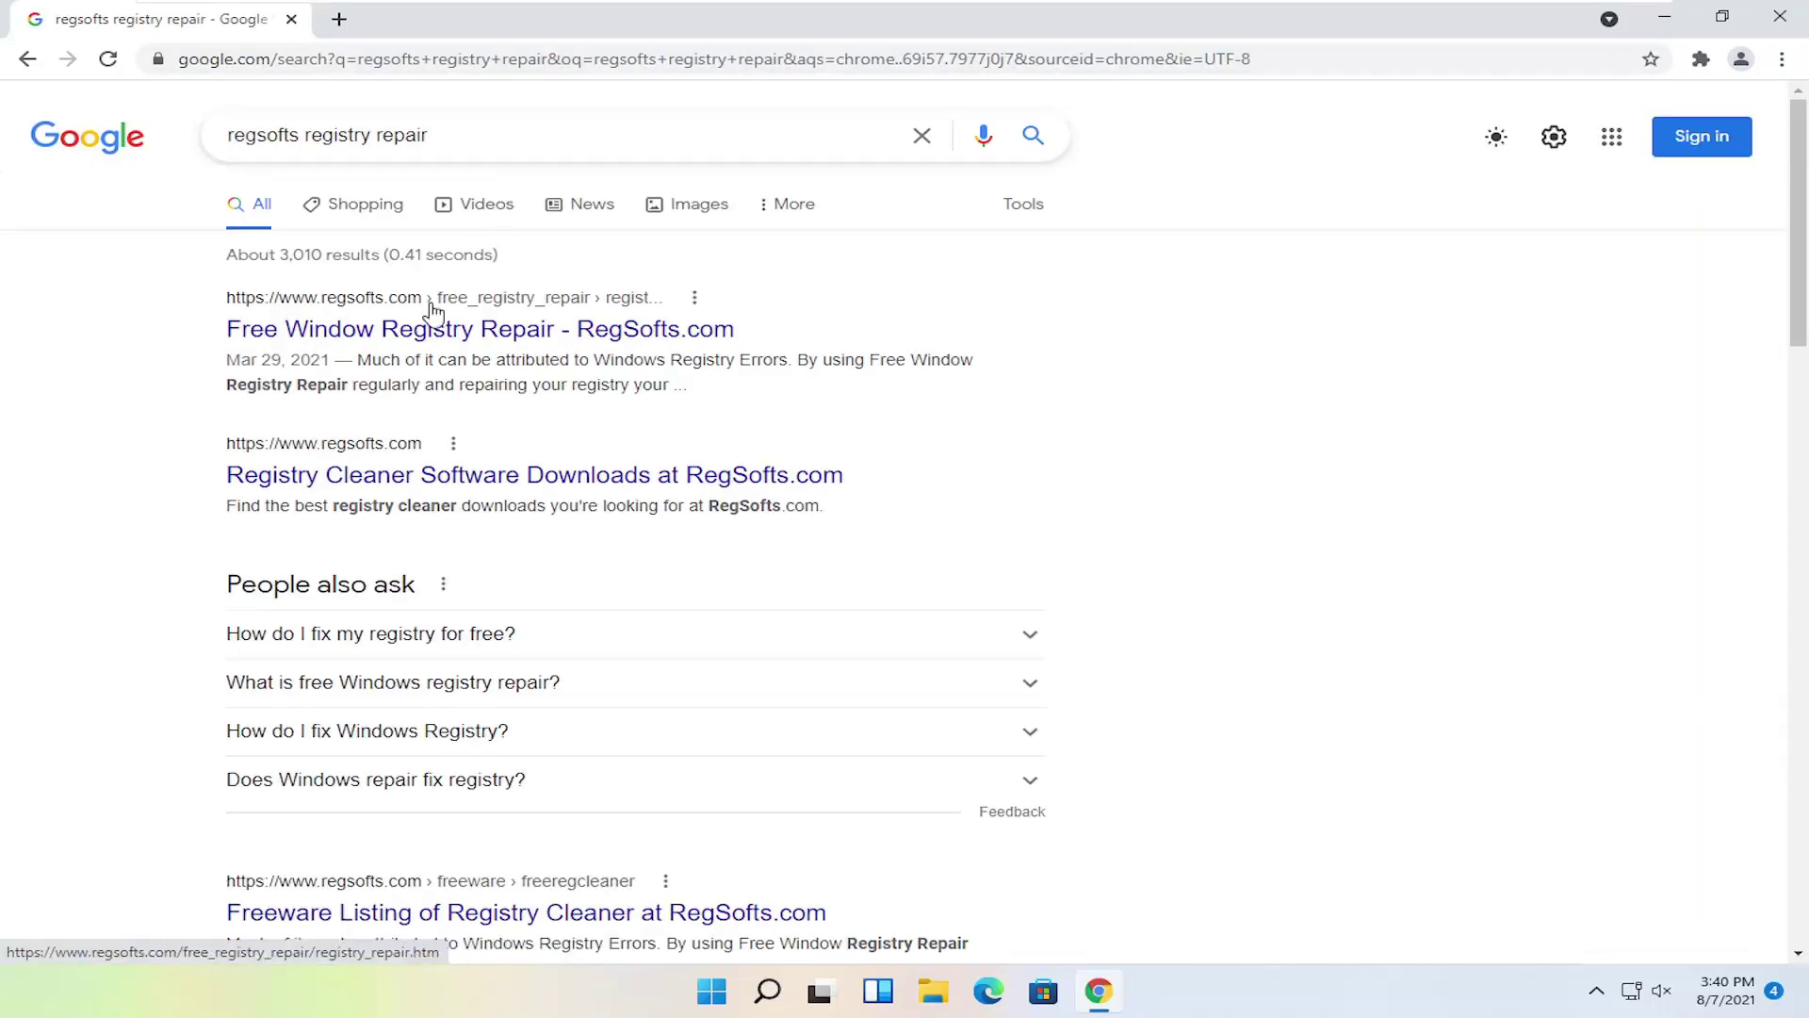
{"action": "left_click", "coordinate": [386, 331]}
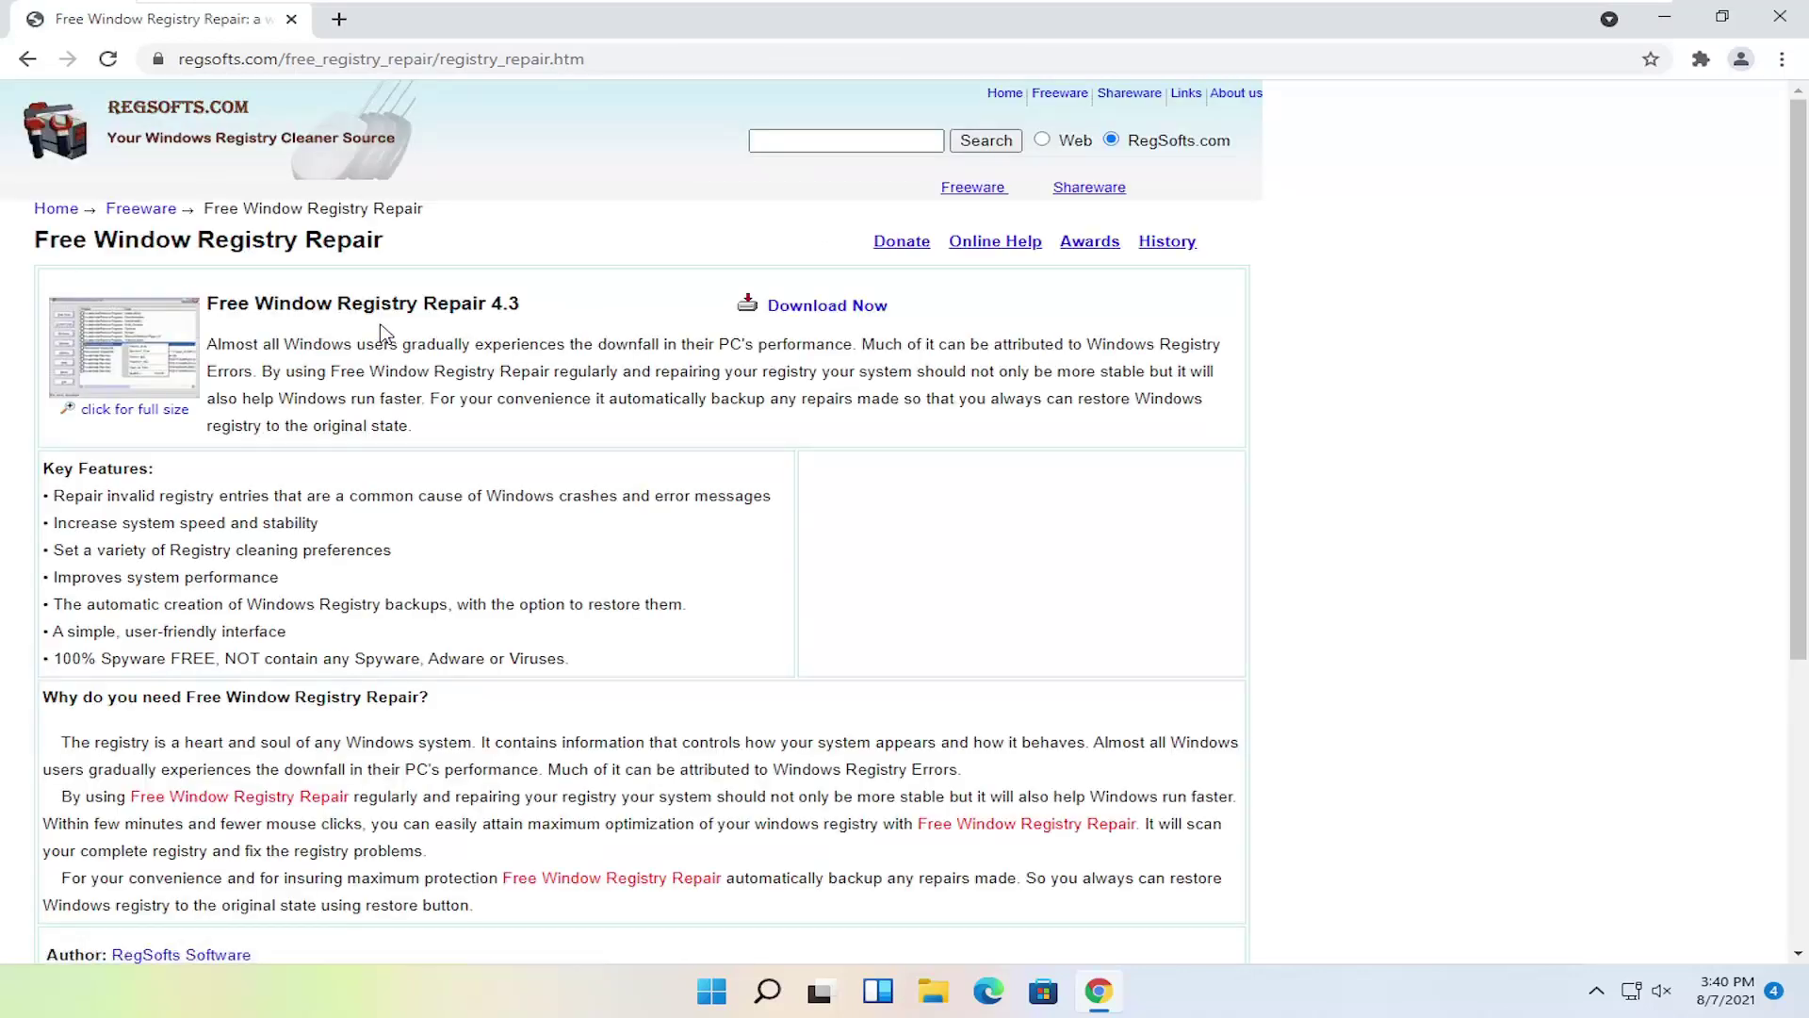
{"action": "left_click", "coordinate": [813, 314]}
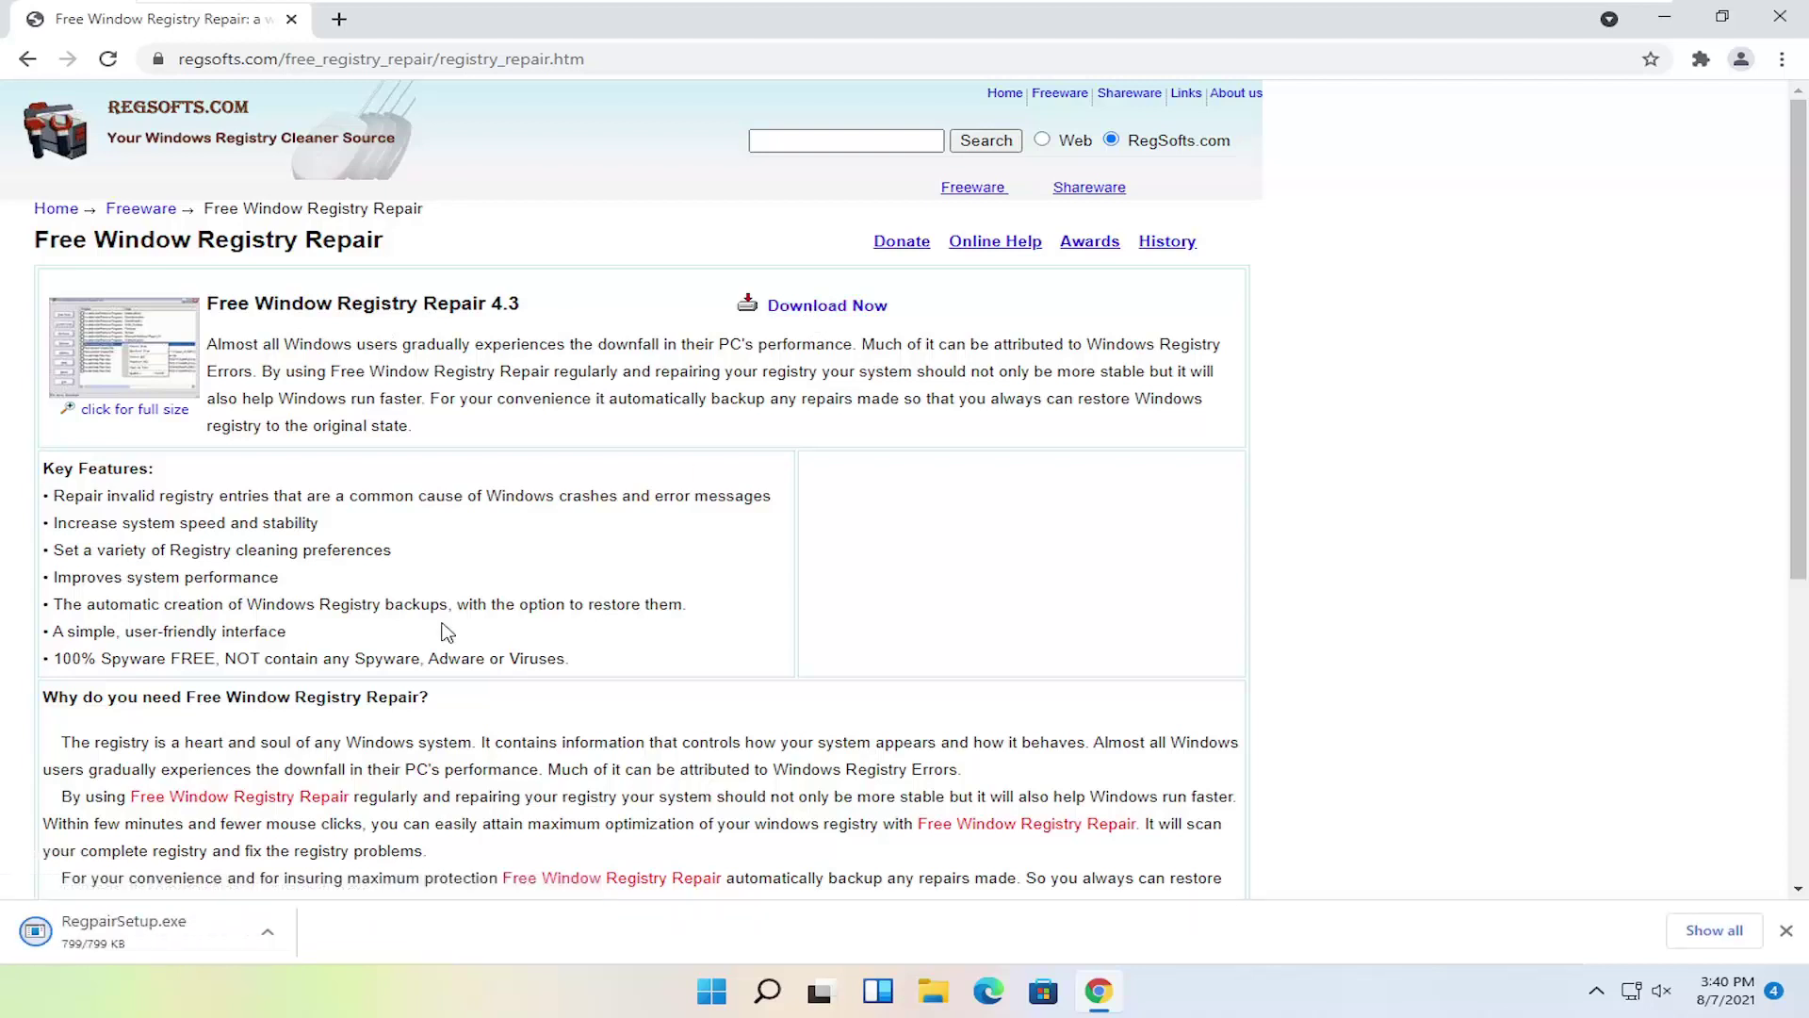
Install Free Window Registry Repair 4.3 from RegpairSetup.exe with default folder and group, then launch it.
{"action": "left_click", "coordinate": [160, 945]}
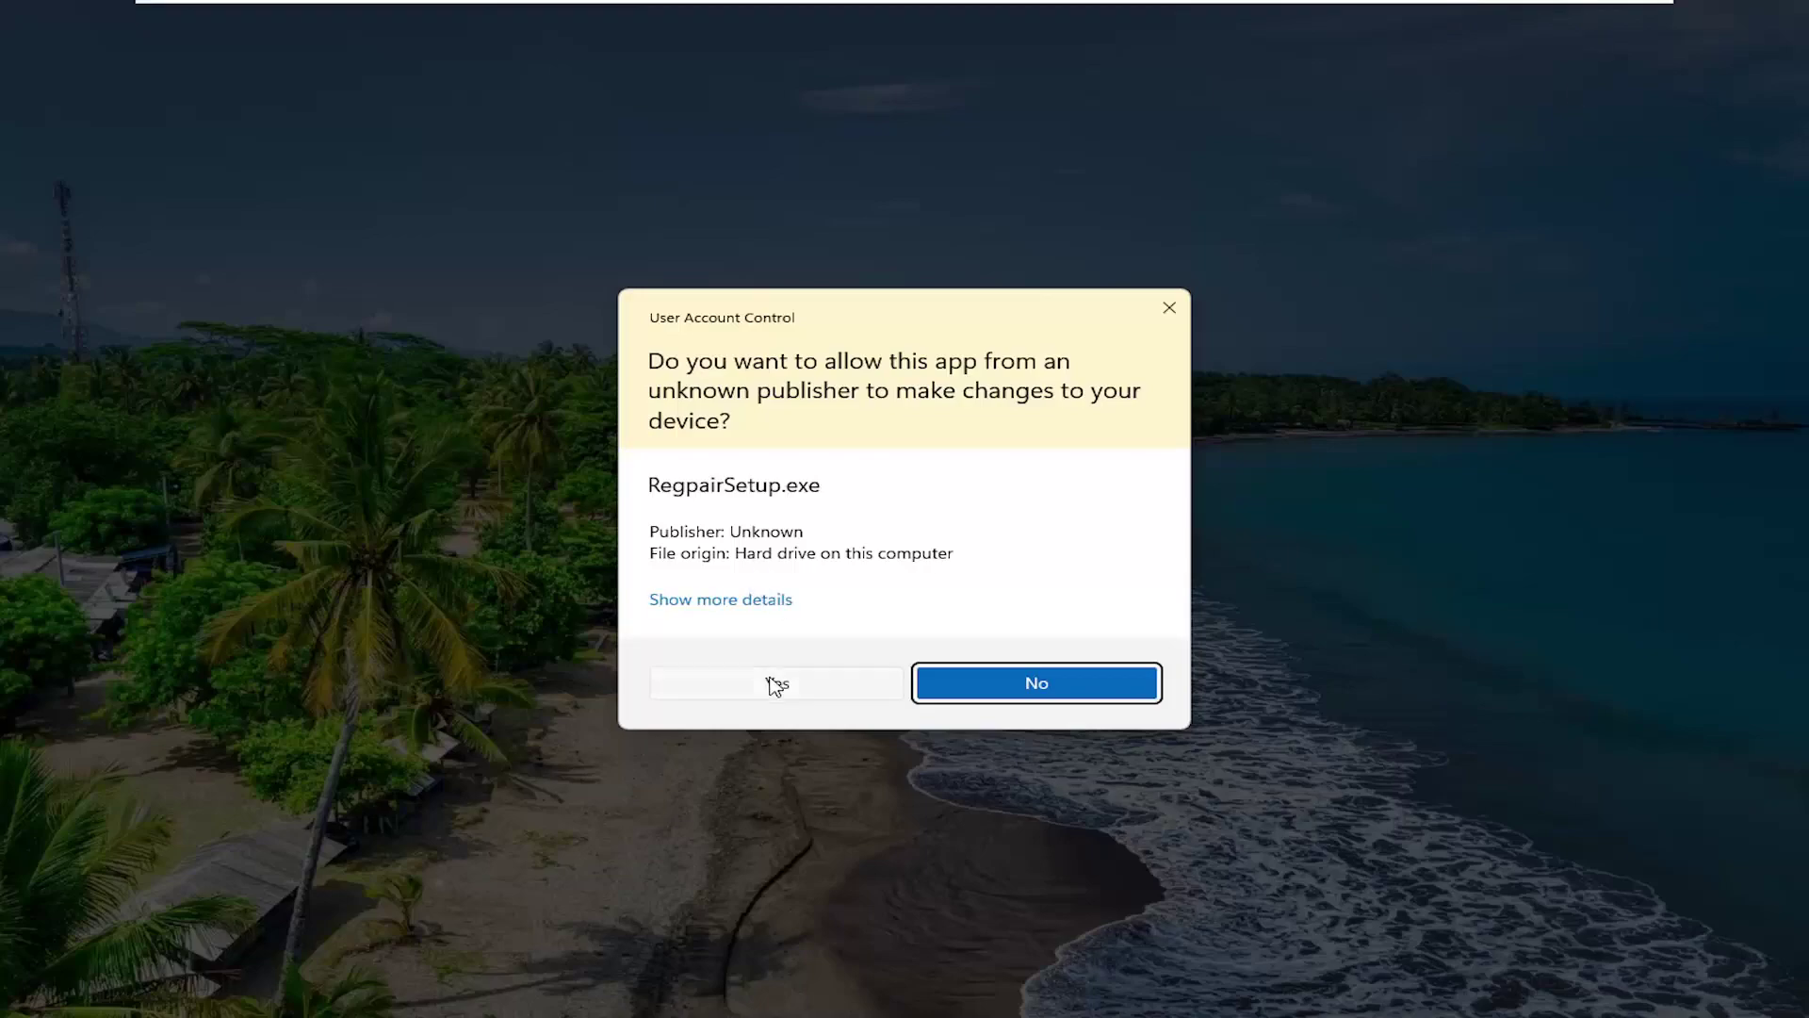
{"action": "left_click", "coordinate": [765, 679]}
{"action": "left_click", "coordinate": [1663, 19]}
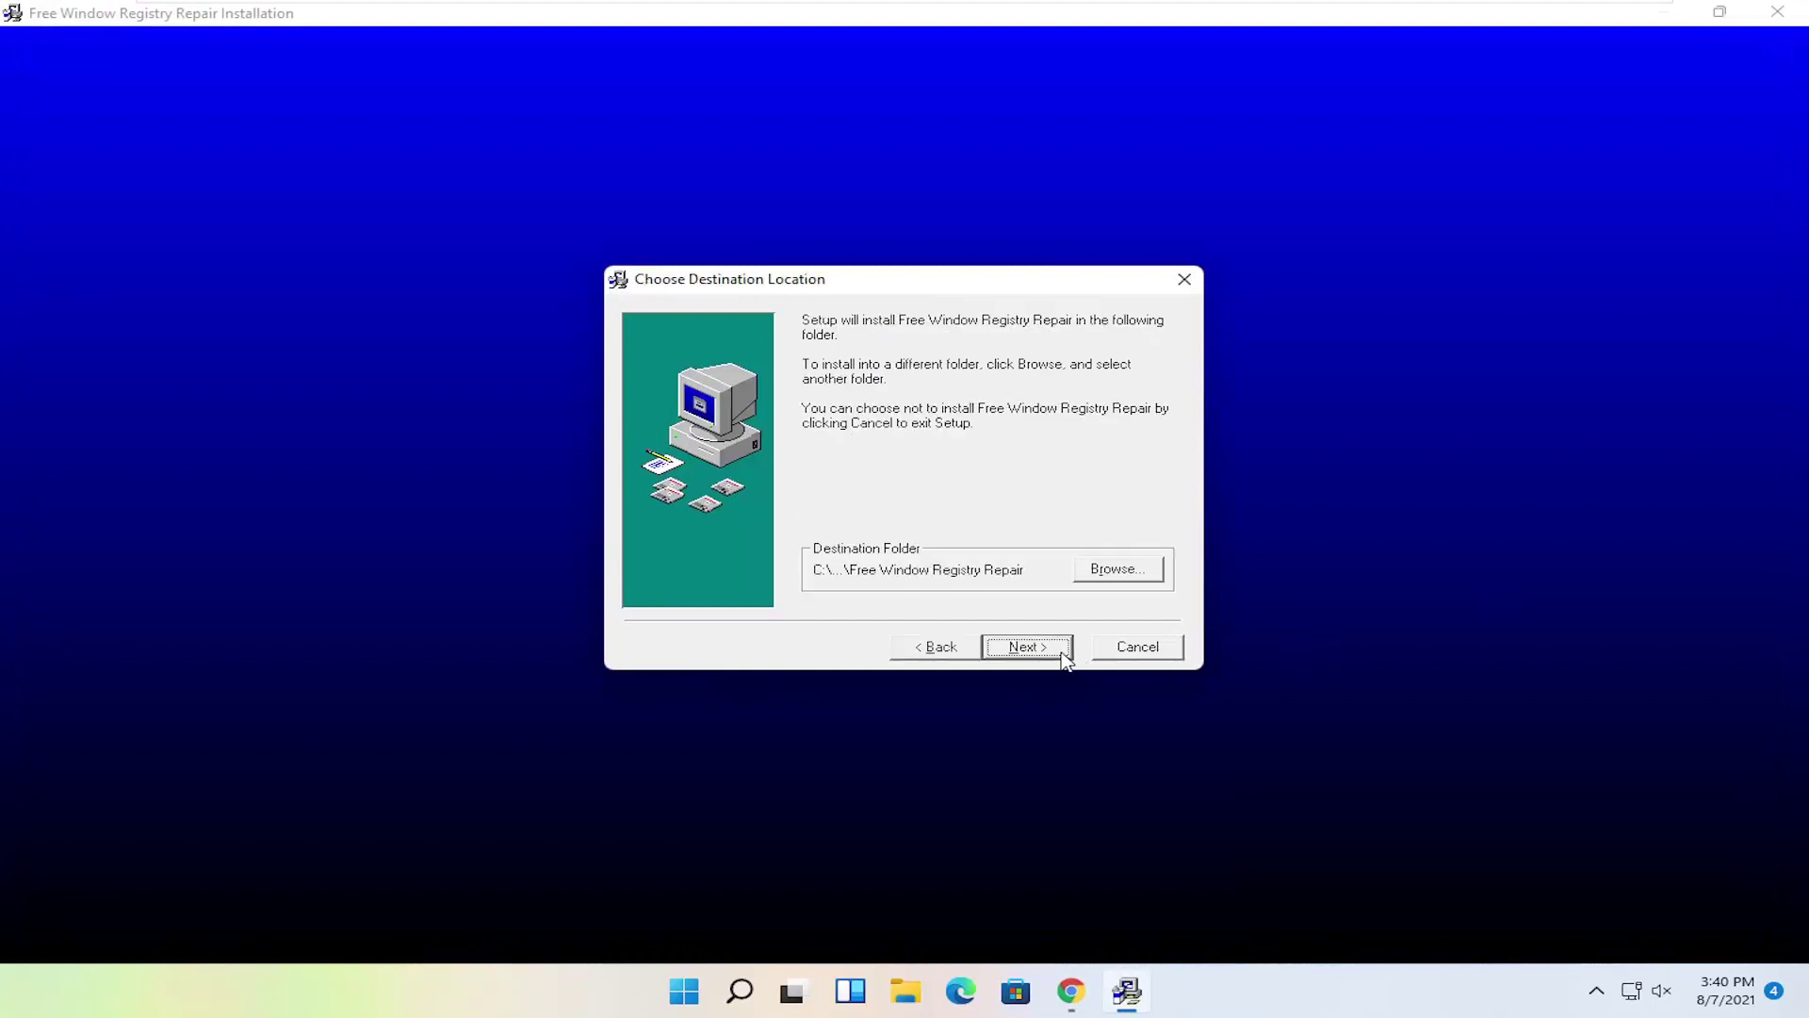
{"action": "left_click", "coordinate": [1056, 657]}
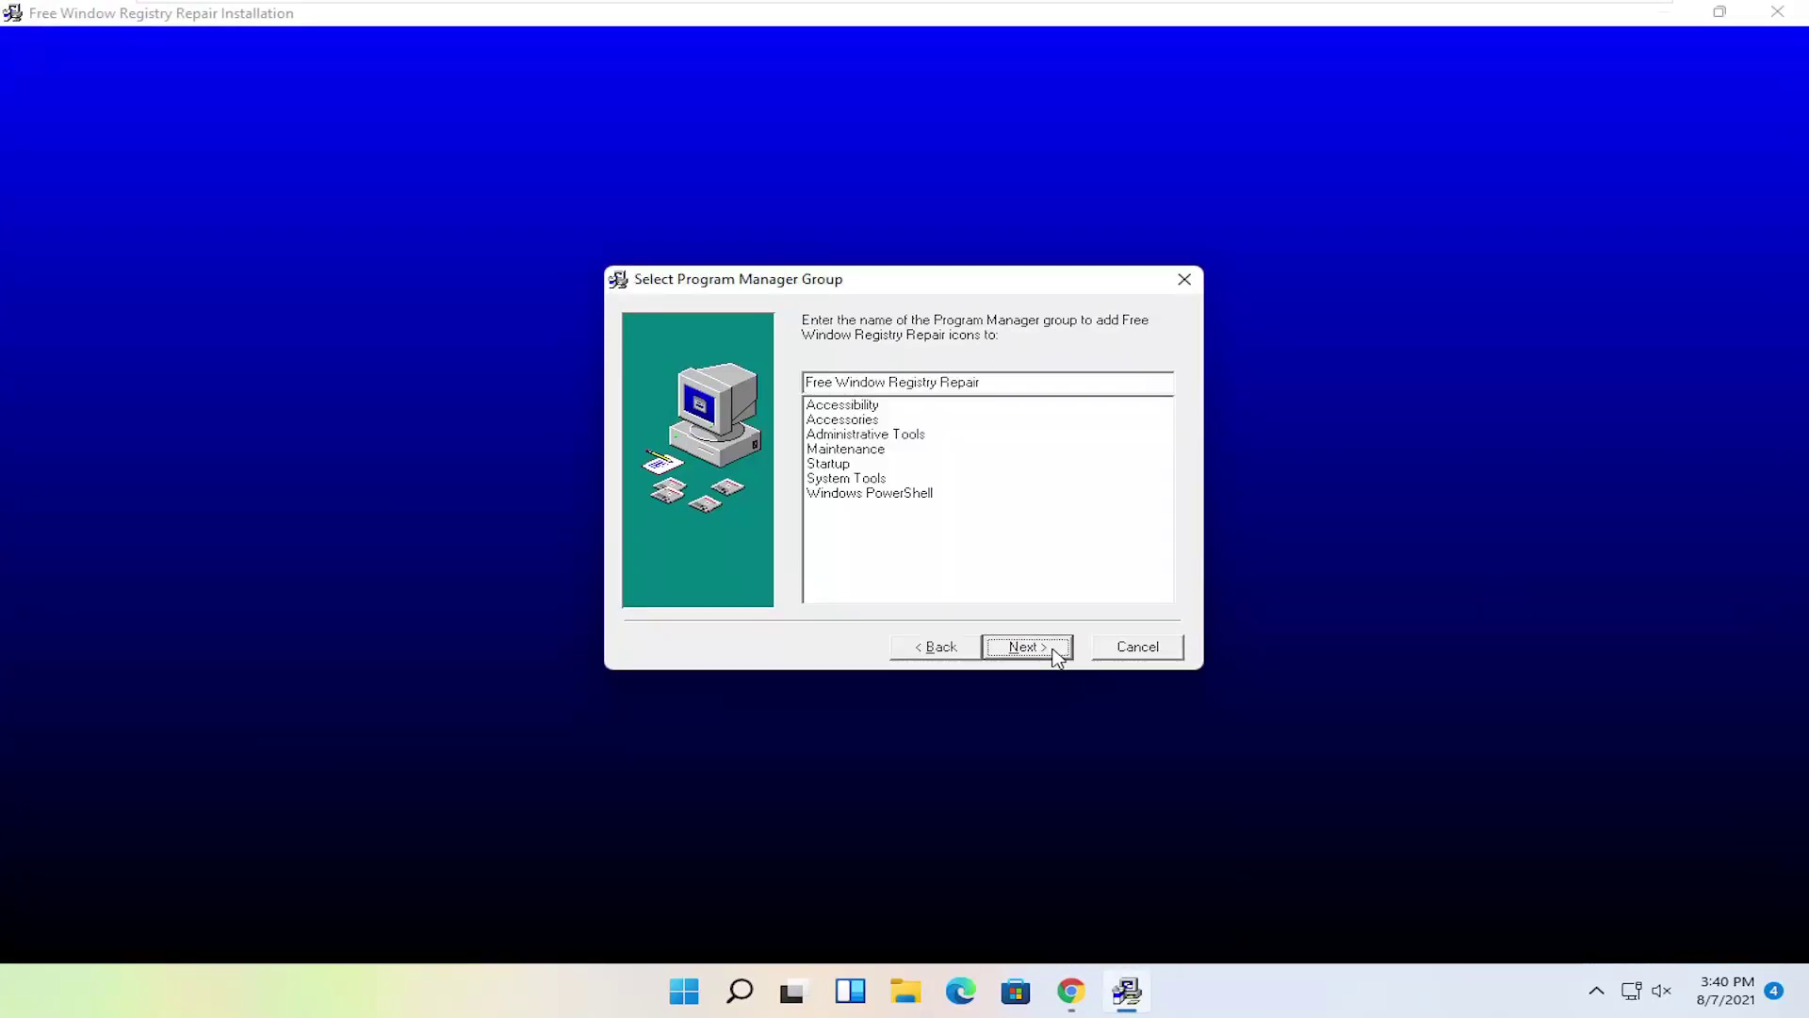
{"action": "left_click", "coordinate": [1054, 648]}
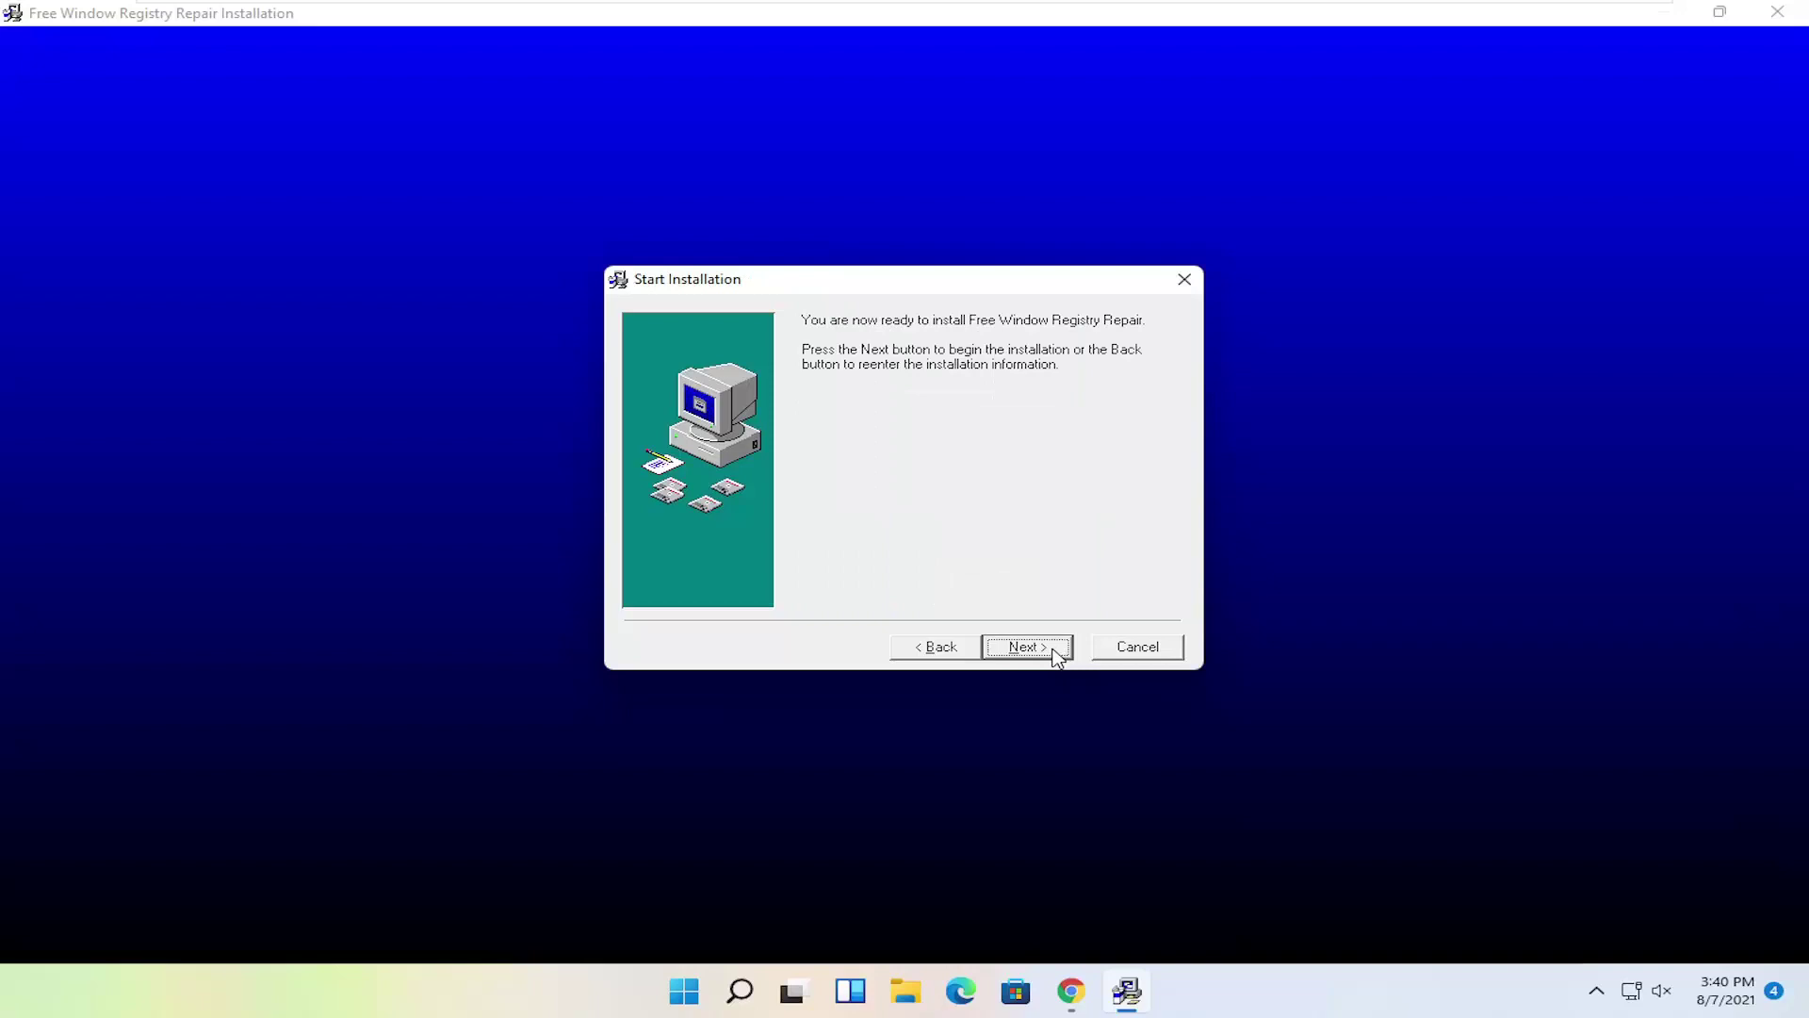
{"action": "left_click", "coordinate": [1054, 650]}
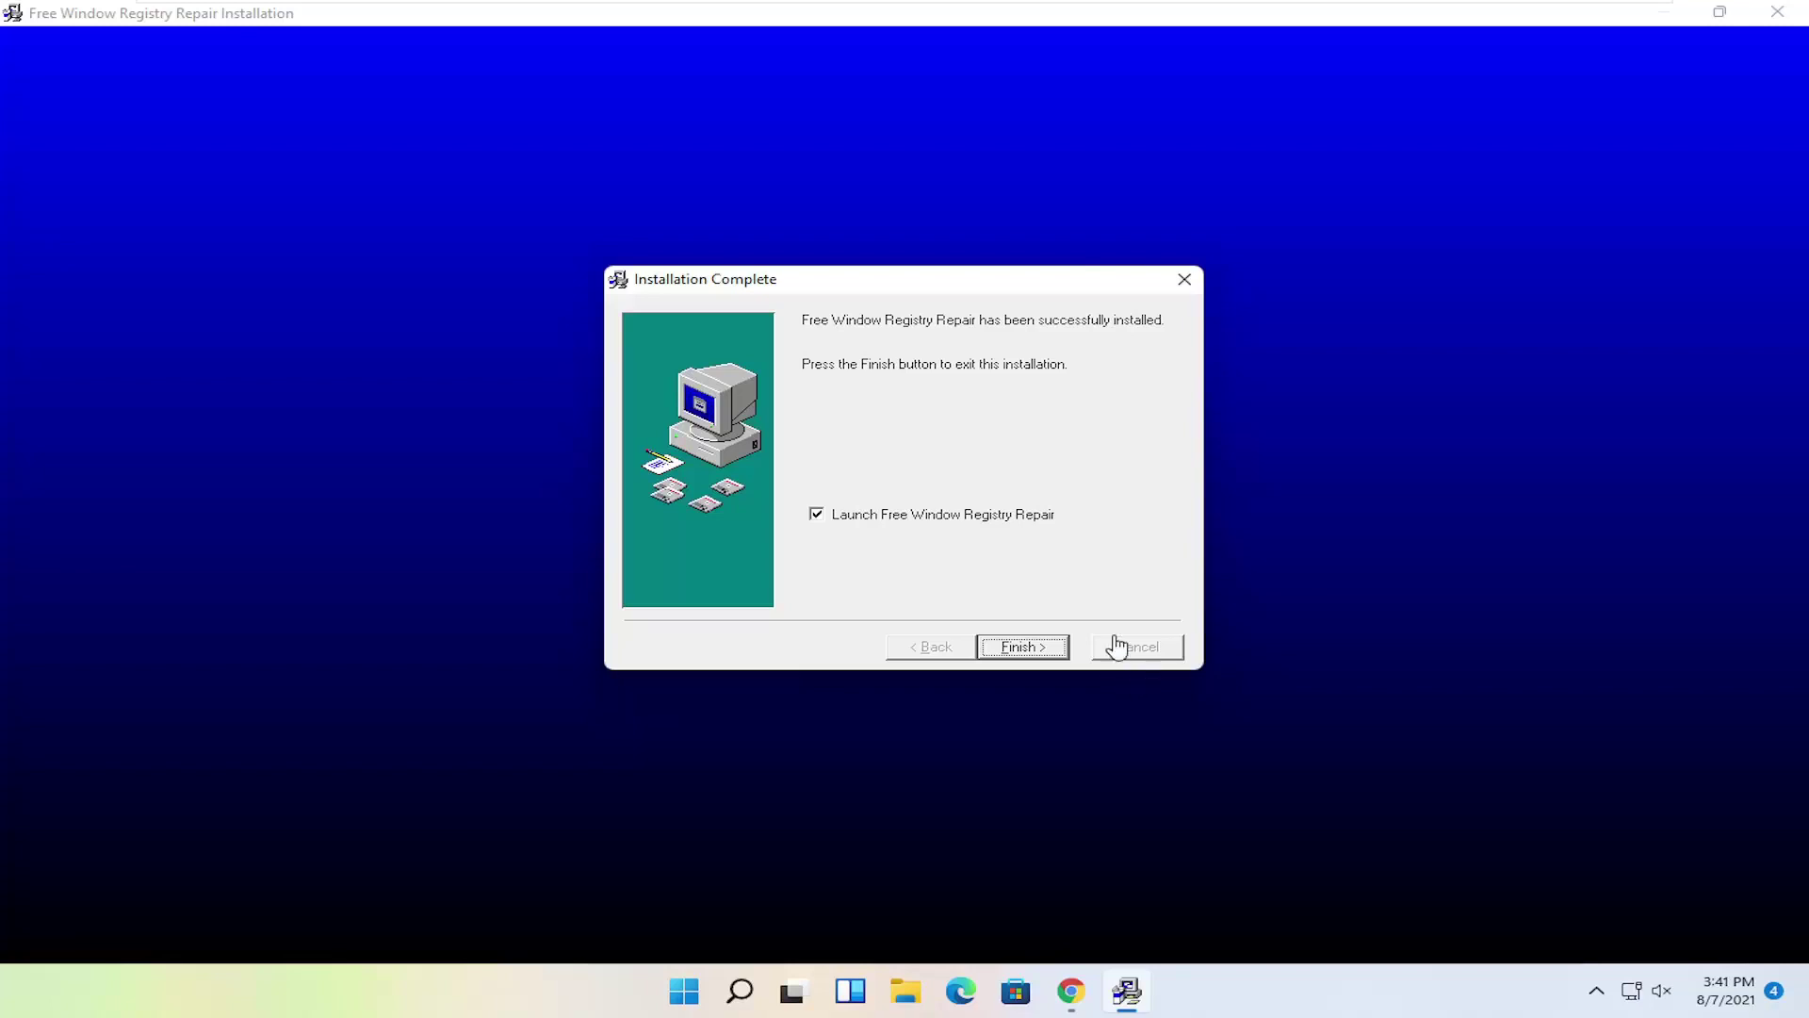
{"action": "left_click", "coordinate": [1029, 648]}
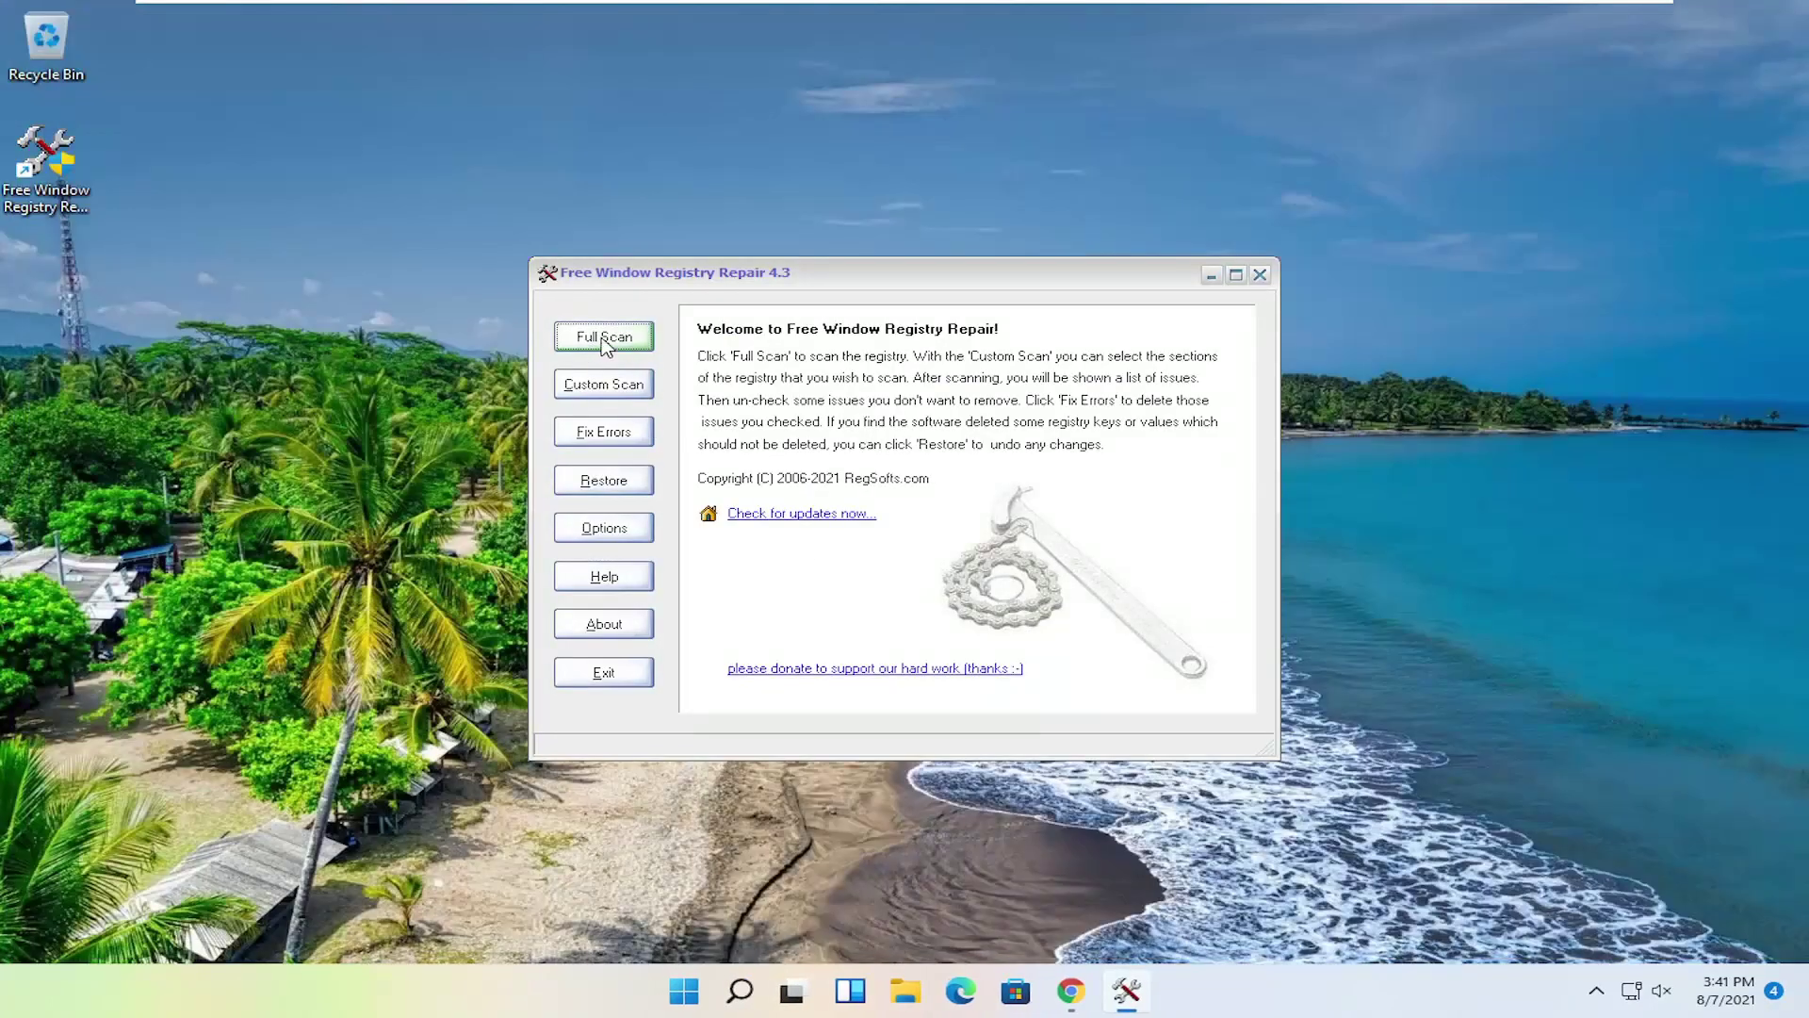
Run a Full Scan of the registry, which finds 130 errors.
{"action": "left_click", "coordinate": [605, 339]}
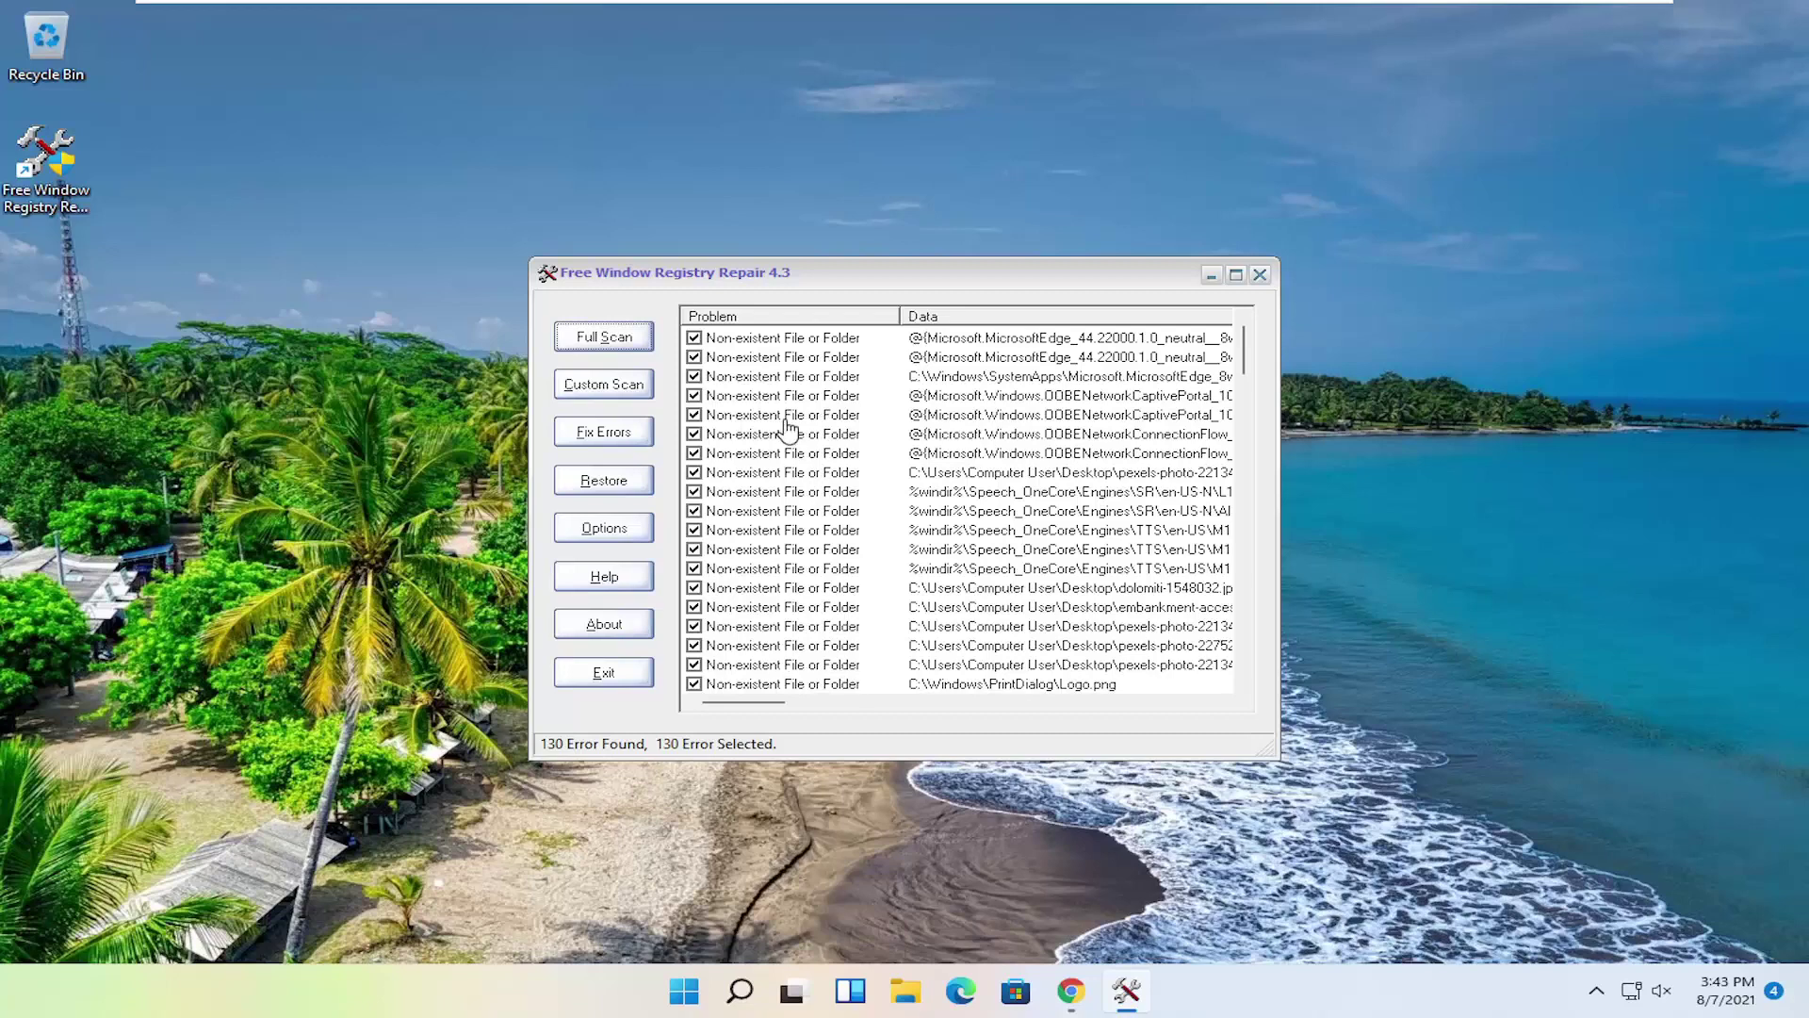
Fix all 130 errors, close the program, and bring up Windows search.
{"action": "left_click", "coordinate": [614, 435]}
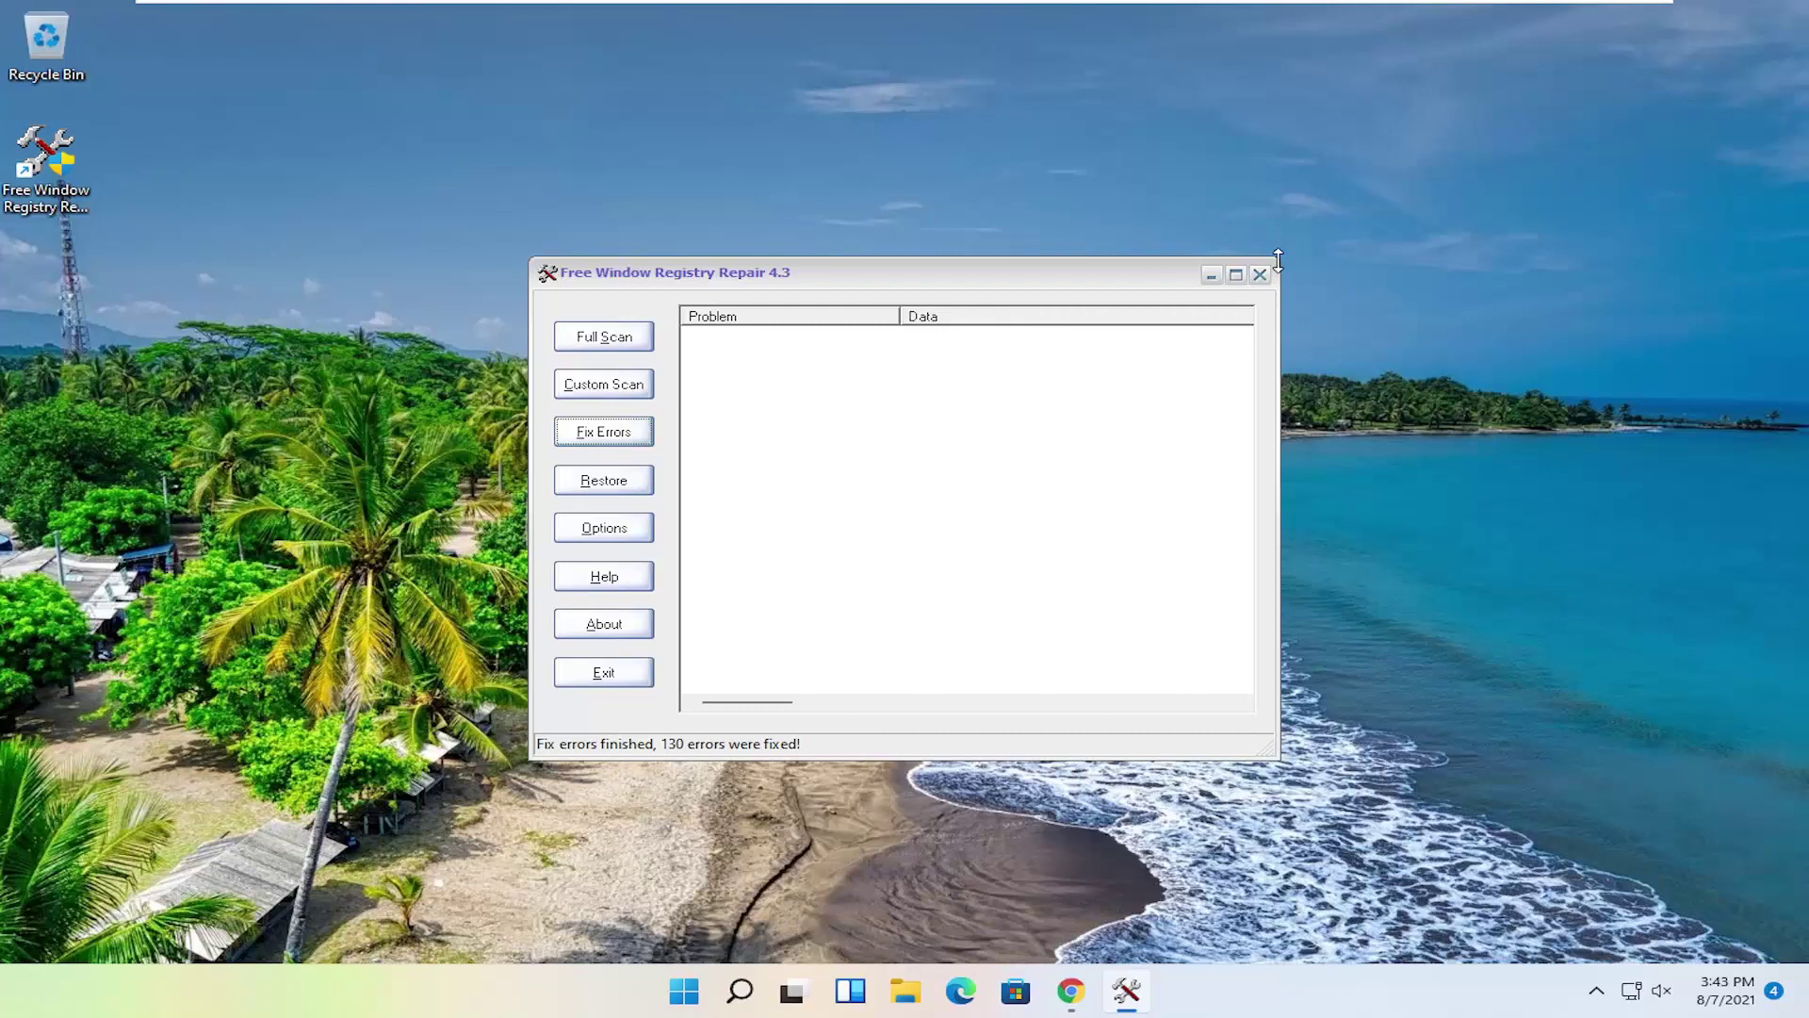
{"action": "left_click", "coordinate": [1260, 274]}
{"action": "right_click", "coordinate": [711, 991]}
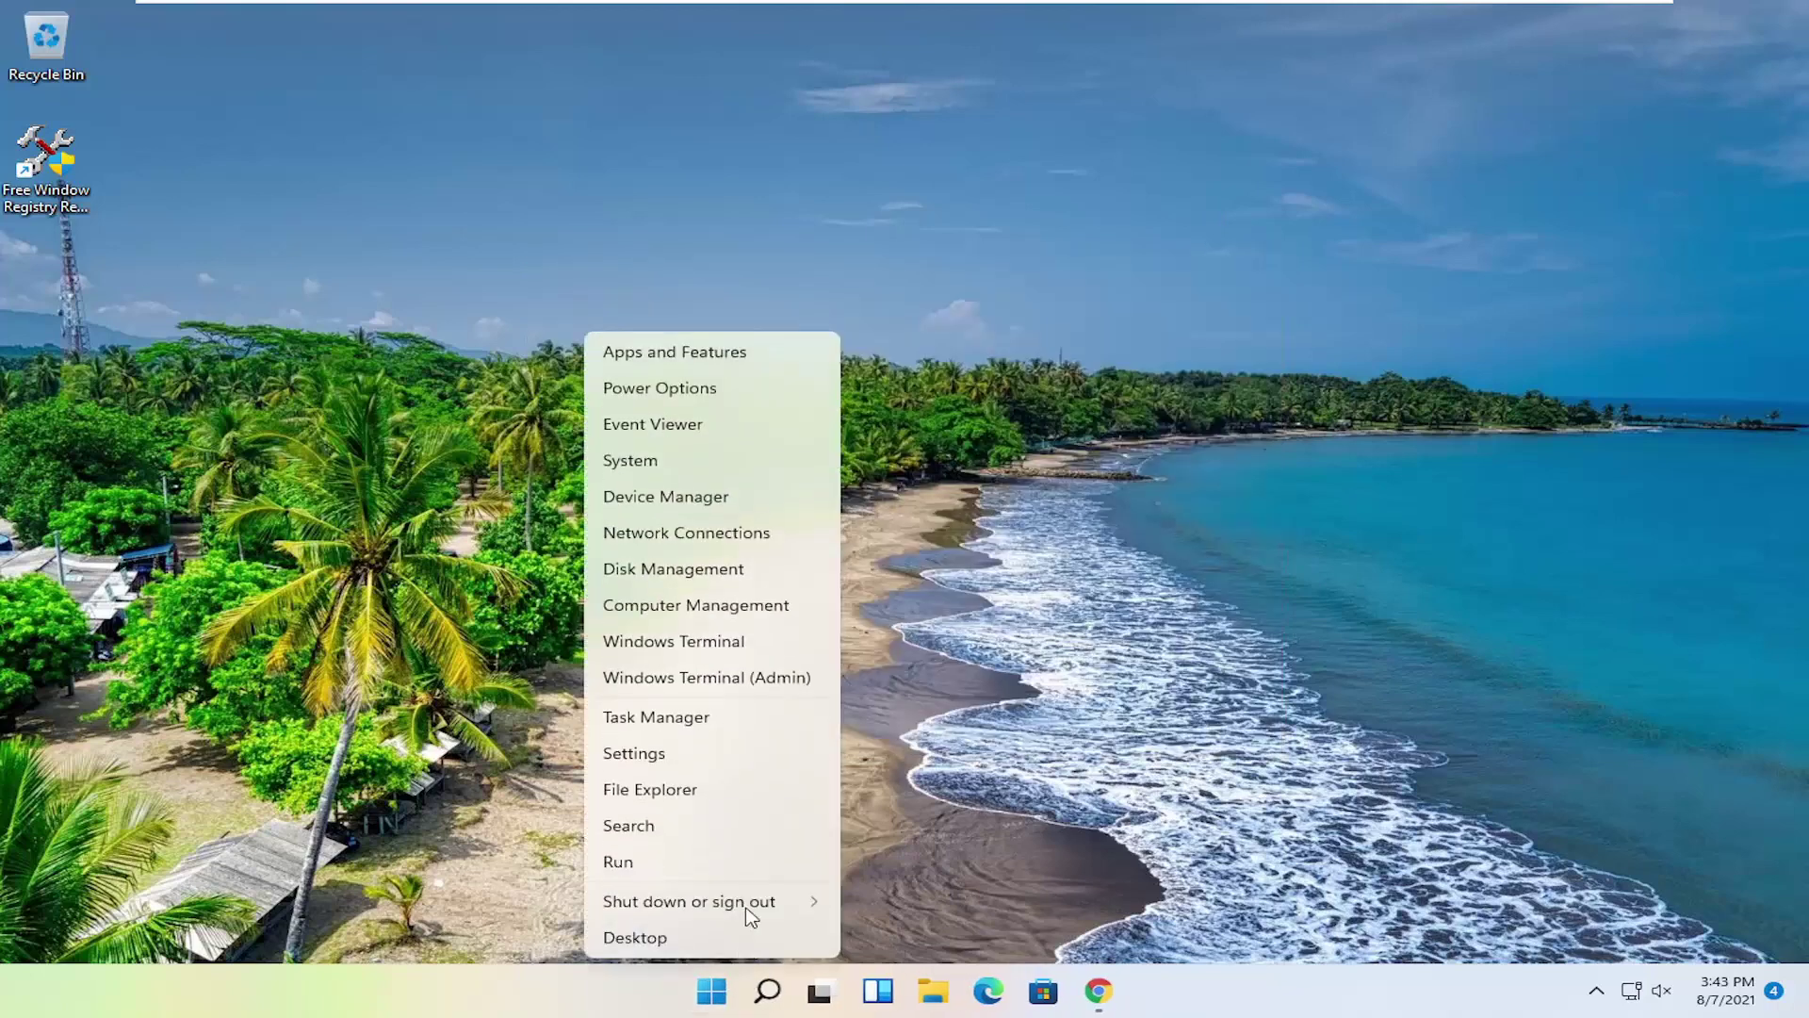
{"action": "left_click", "coordinate": [902, 956]}
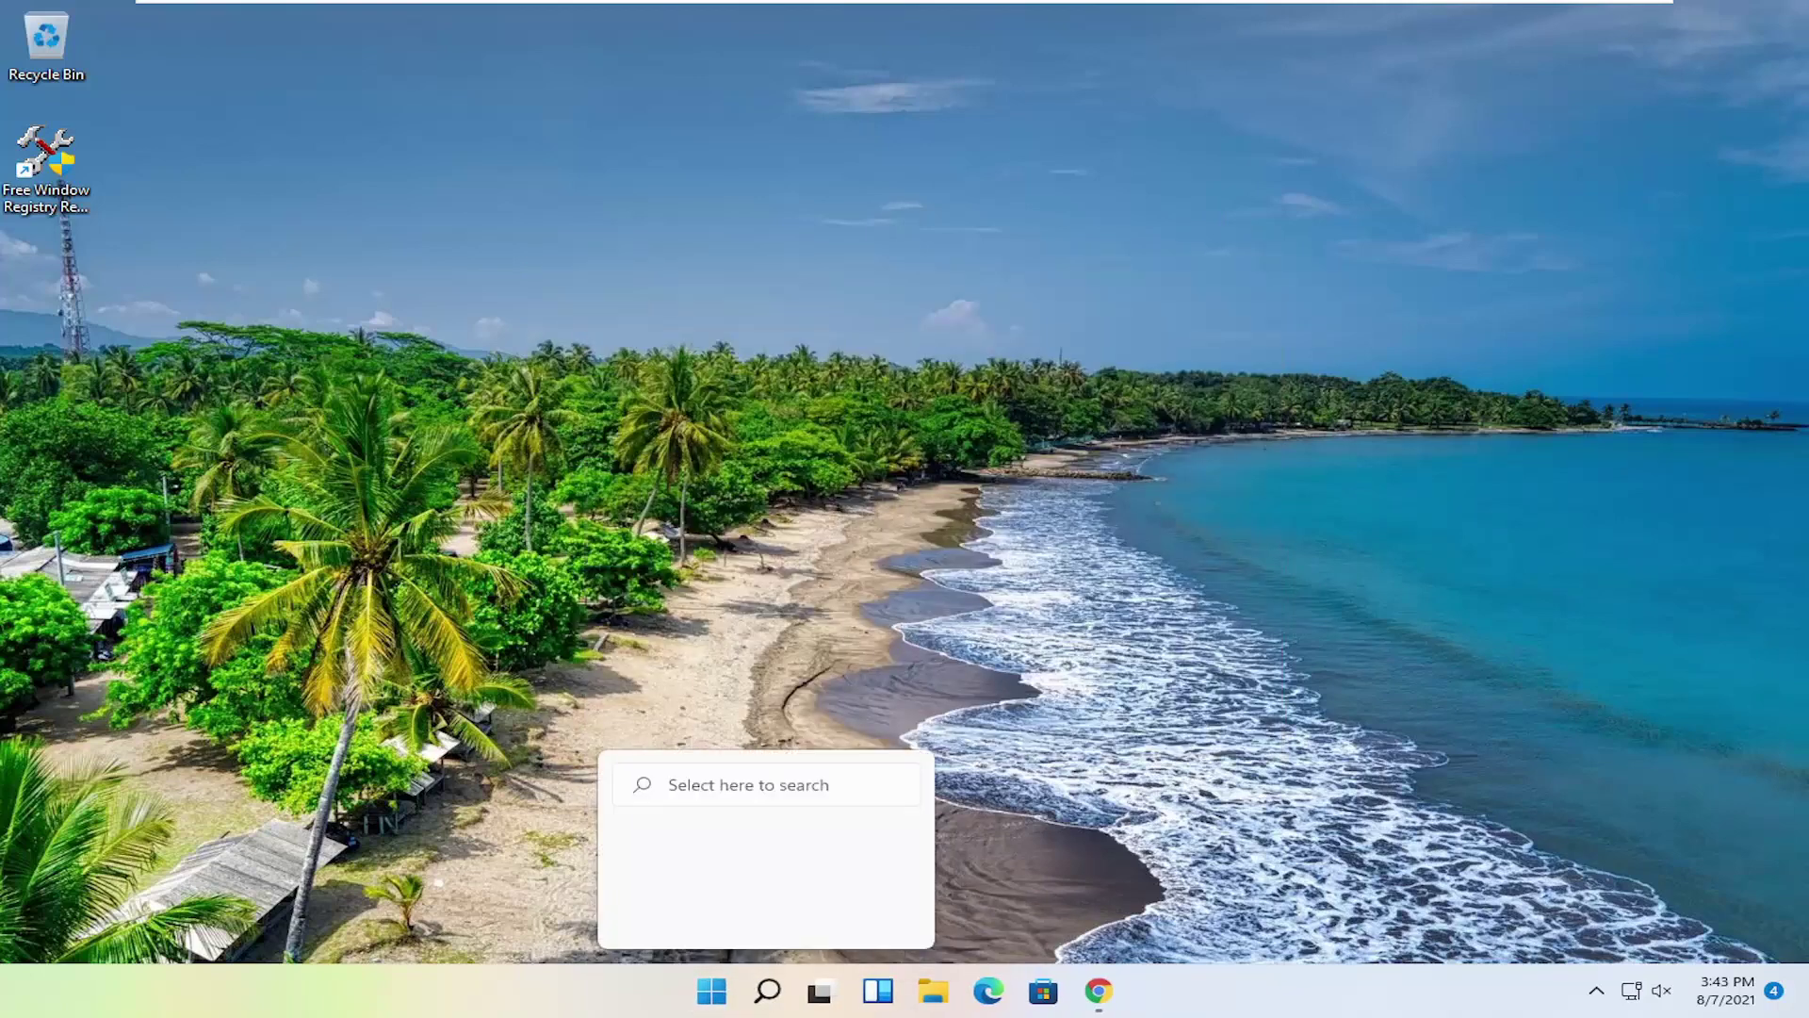